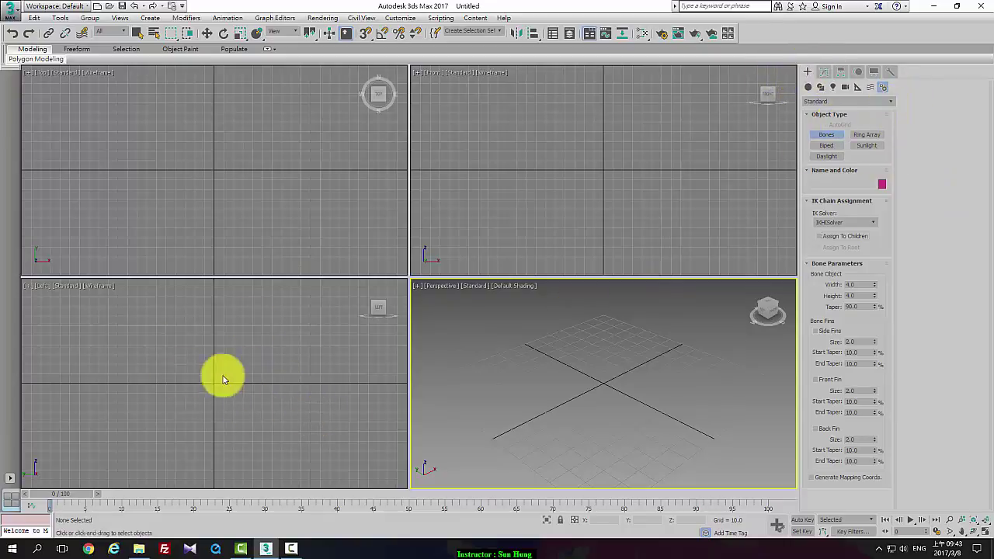
Draw a four-bone leg chain in the maximized Left viewport with grid snapping, from the hip at Z 150 to the toe at Y 30, Z 10
{"action": "right_click", "coordinate": [267, 385]}
{"action": "key", "text": "alt+w"}
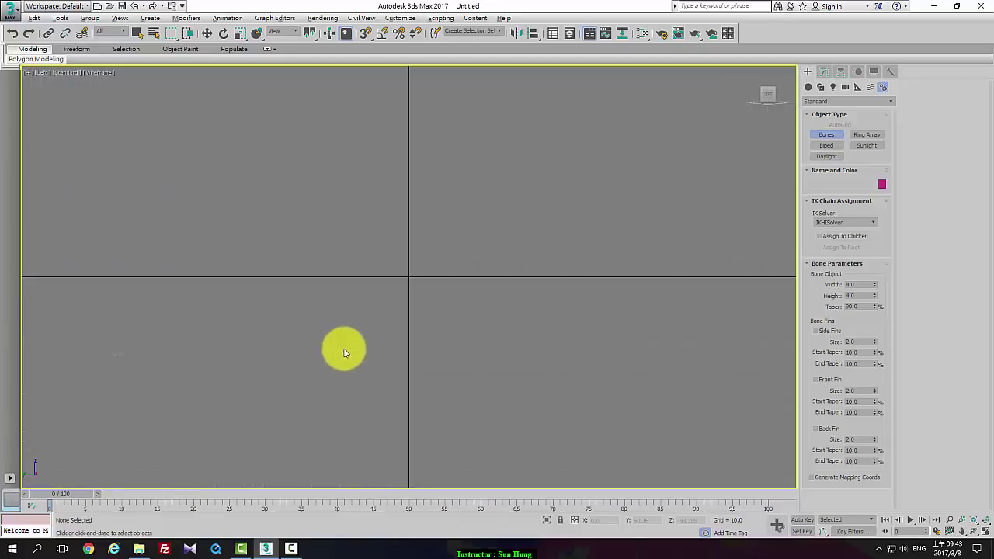
{"action": "middle_click_drag", "start_coordinate": [484, 256], "coordinate": [504, 351]}
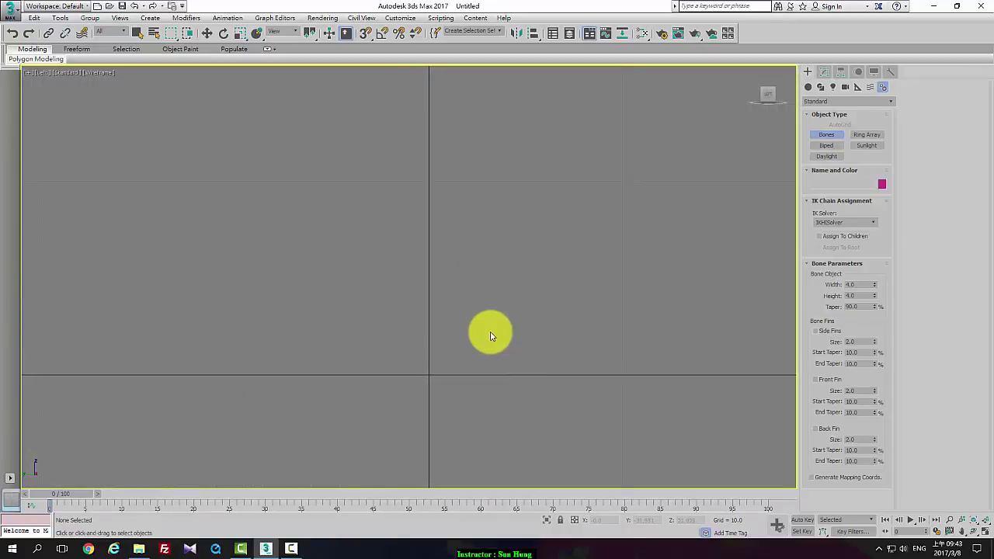
{"action": "key", "text": "s"}
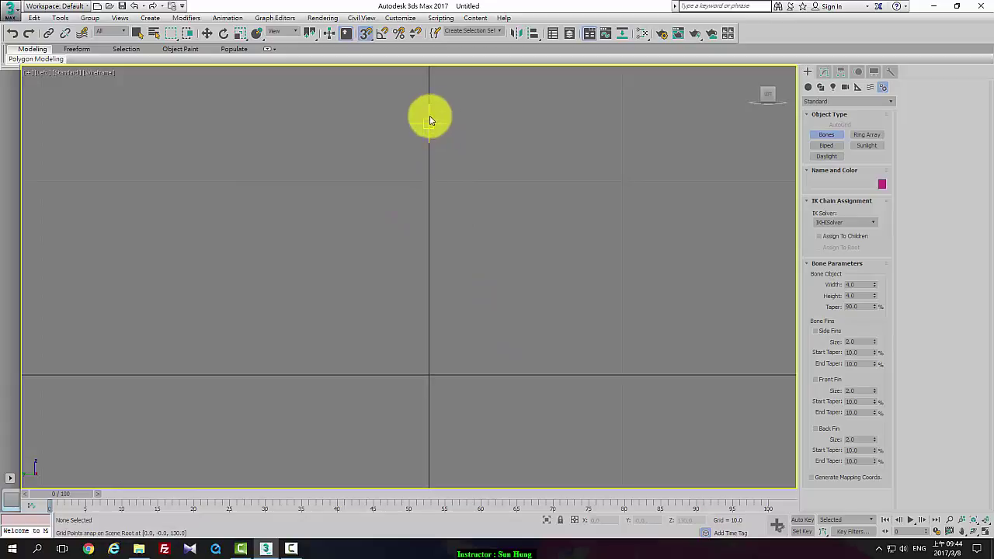
{"action": "middle_click_drag", "start_coordinate": [447, 100], "coordinate": [446, 130]}
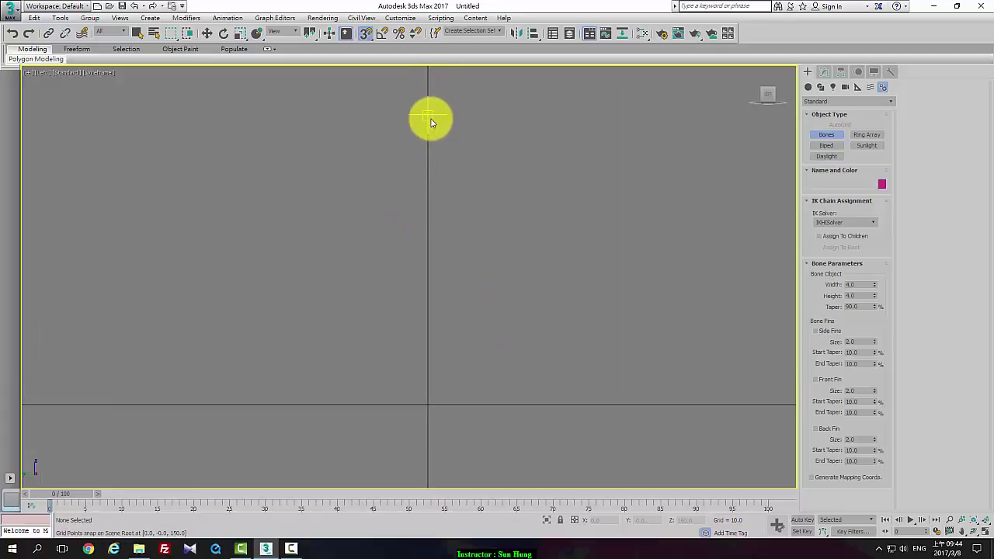
{"action": "left_click", "coordinate": [431, 120]}
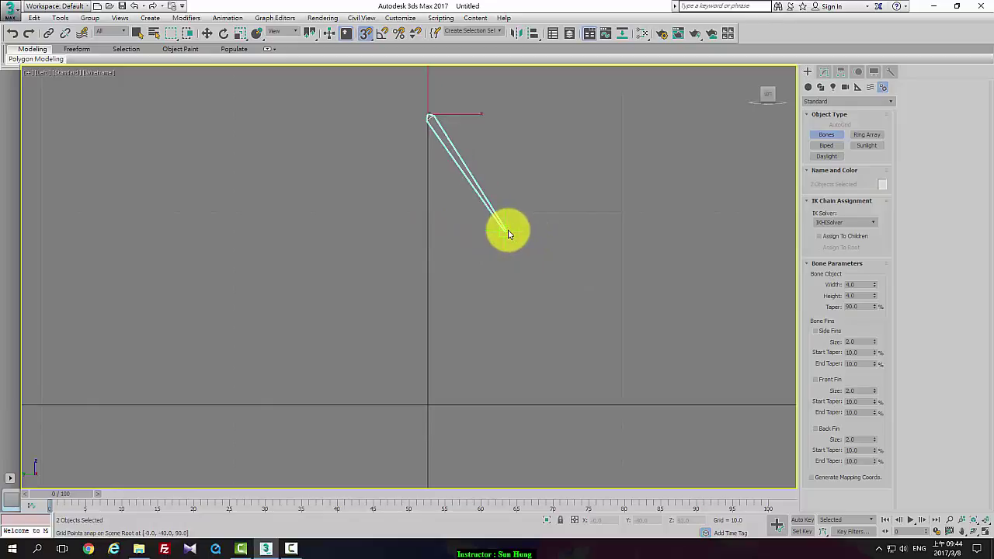
{"action": "left_click", "coordinate": [525, 250]}
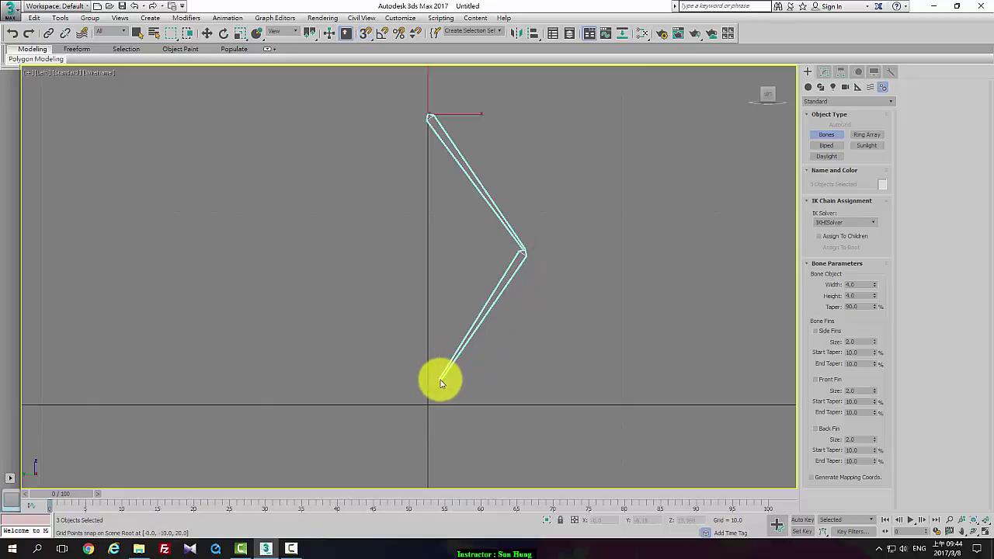
{"action": "key", "text": "s"}
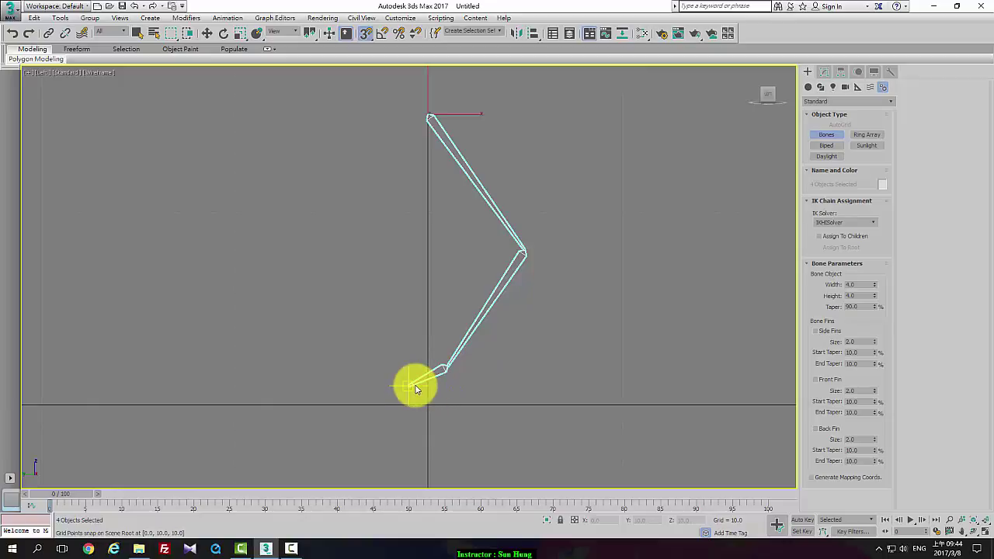
{"action": "left_click", "coordinate": [425, 387]}
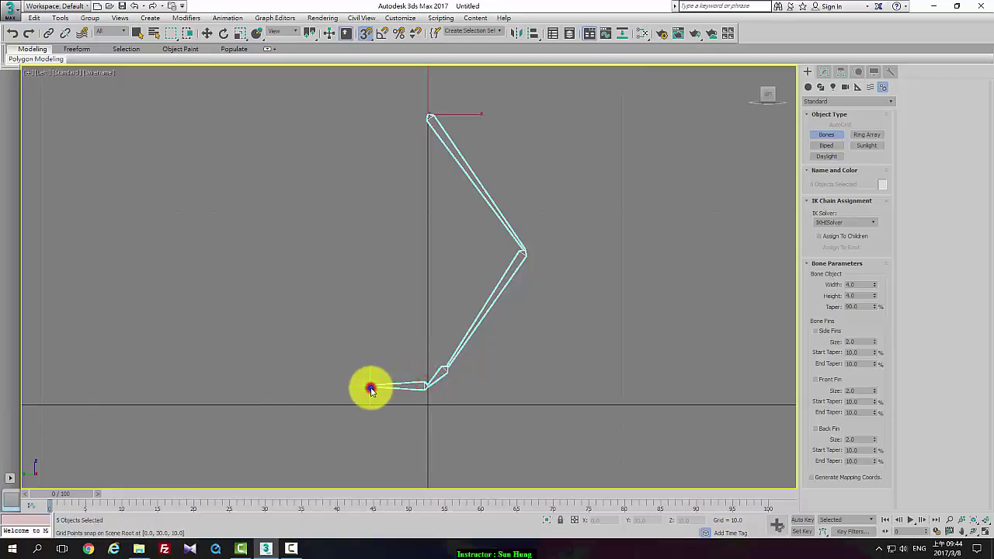
{"action": "left_click", "coordinate": [371, 390]}
{"action": "right_click", "coordinate": [371, 390]}
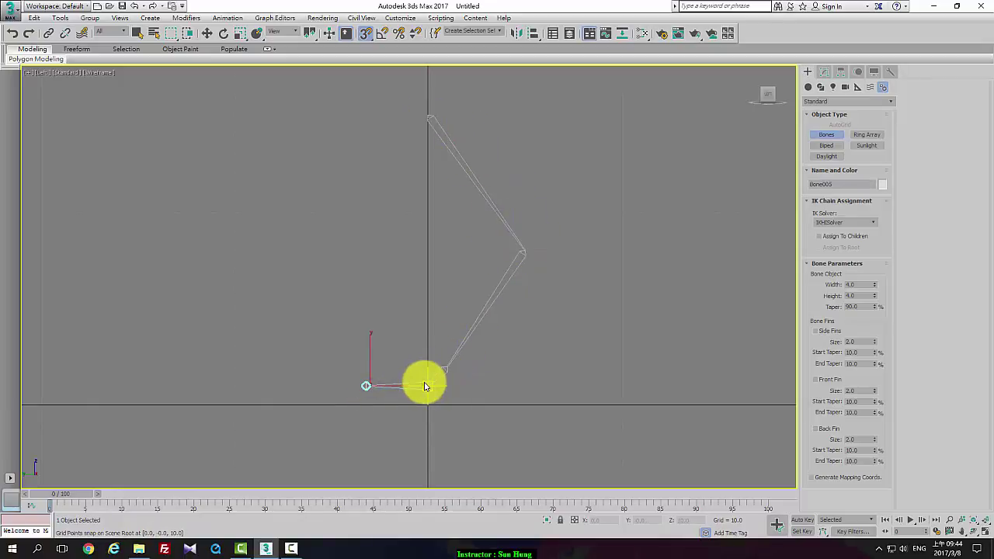
Leave bone creation for the Move tool, then open Bone Tools and turn on Bone Edit Mode
{"action": "left_click", "coordinate": [366, 387]}
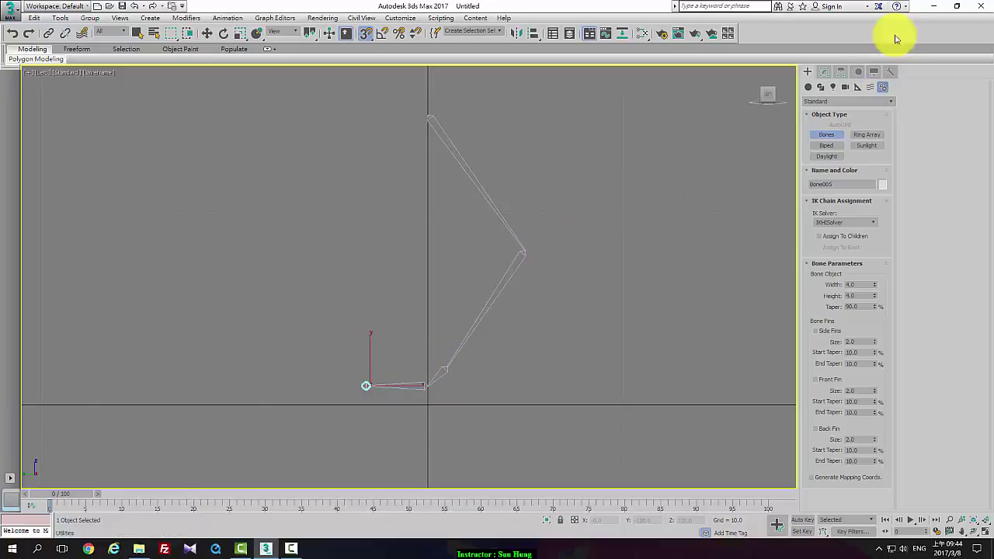
{"action": "left_click", "coordinate": [824, 71]}
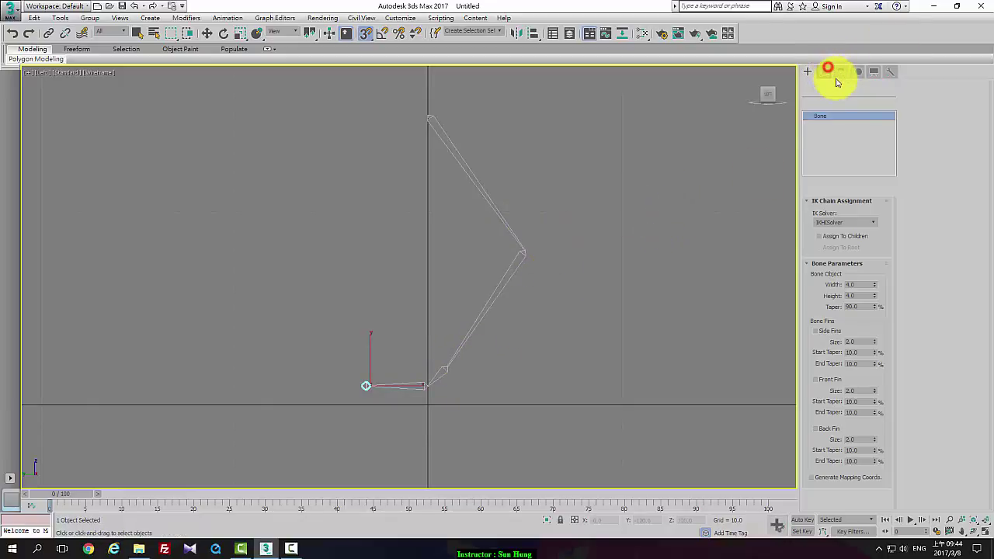
{"action": "right_click", "coordinate": [586, 313]}
{"action": "left_click", "coordinate": [625, 324]}
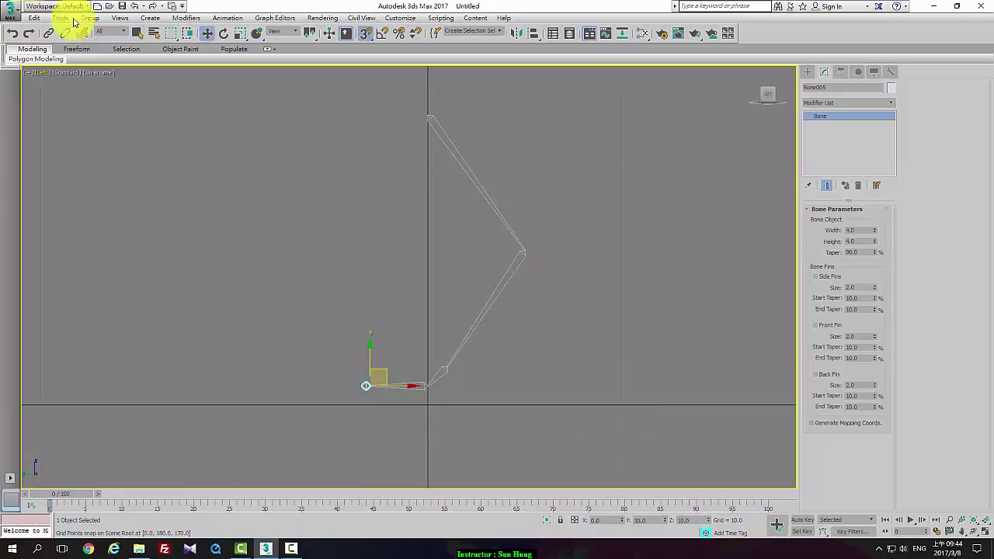
{"action": "left_click", "coordinate": [187, 18]}
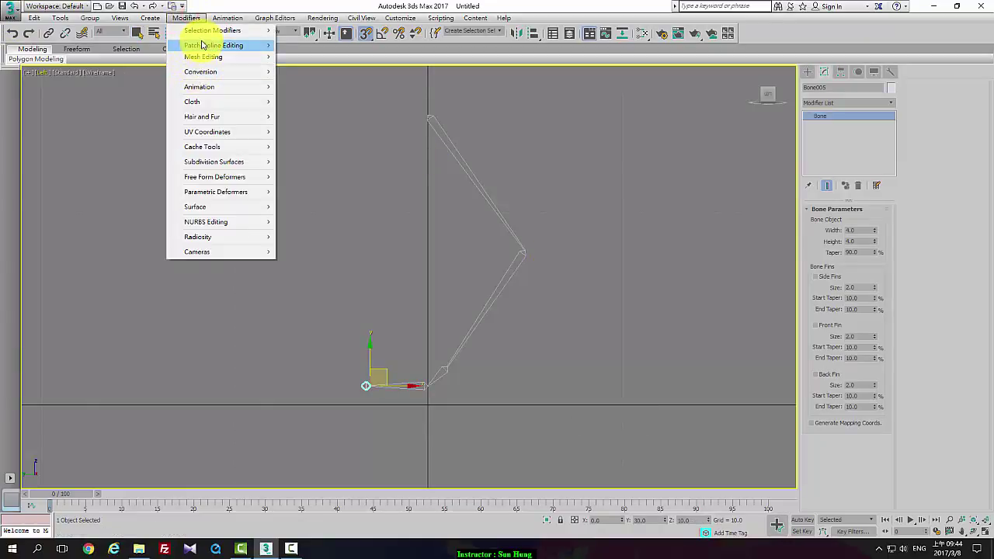
{"action": "mouse_move", "coordinate": [228, 20]}
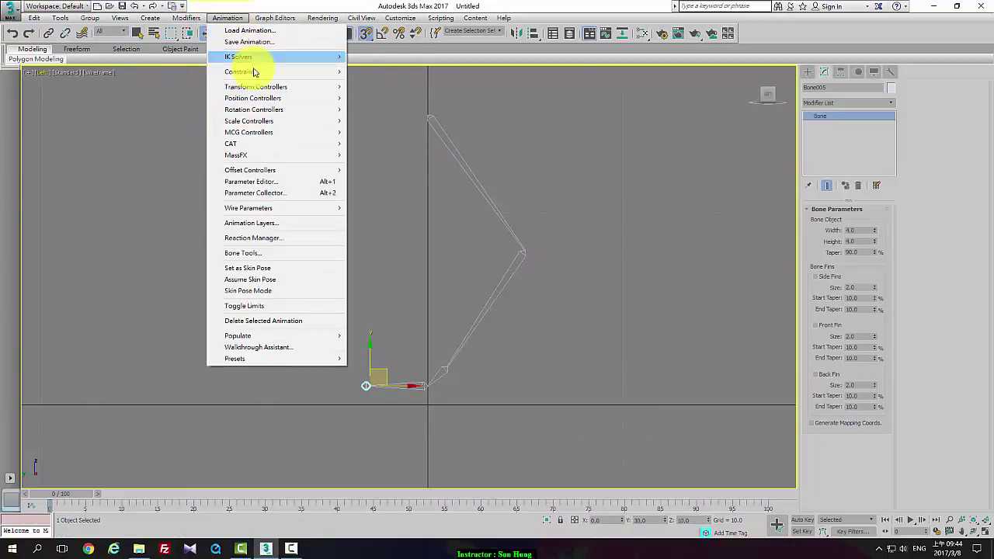
{"action": "left_click", "coordinate": [278, 254]}
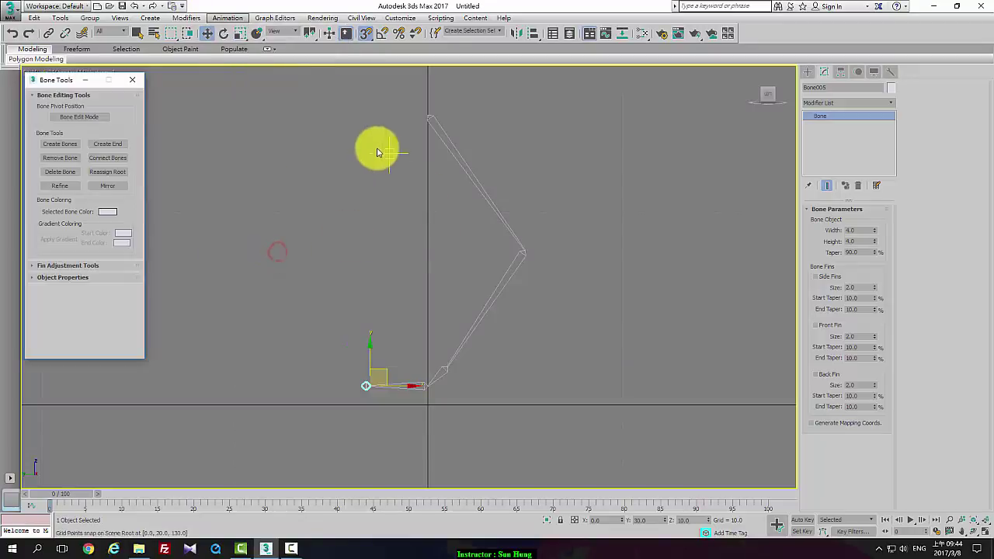
{"action": "left_click", "coordinate": [72, 118]}
{"action": "left_click", "coordinate": [94, 117]}
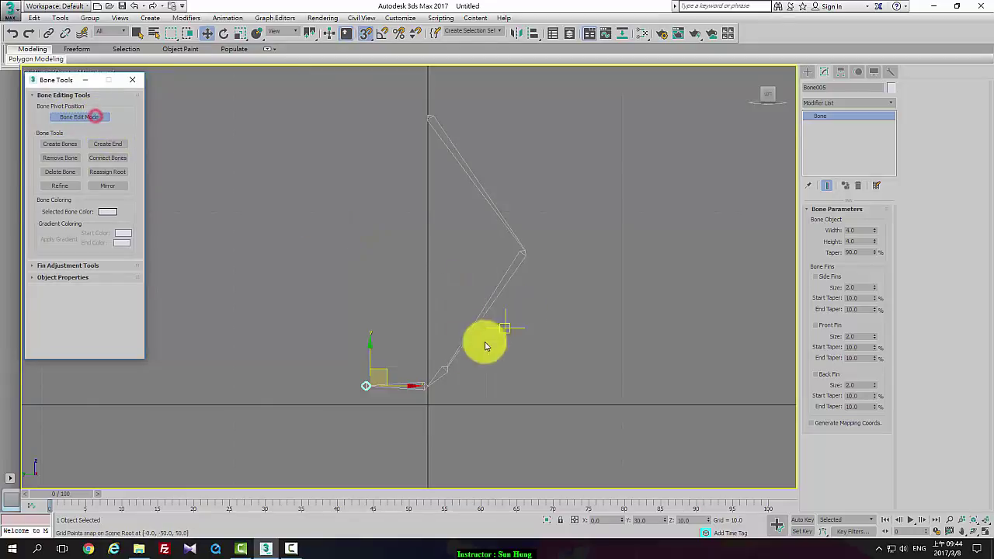
Move the ankle joint backward to the grid point at Y -20, Z 20
{"action": "left_click", "coordinate": [446, 367]}
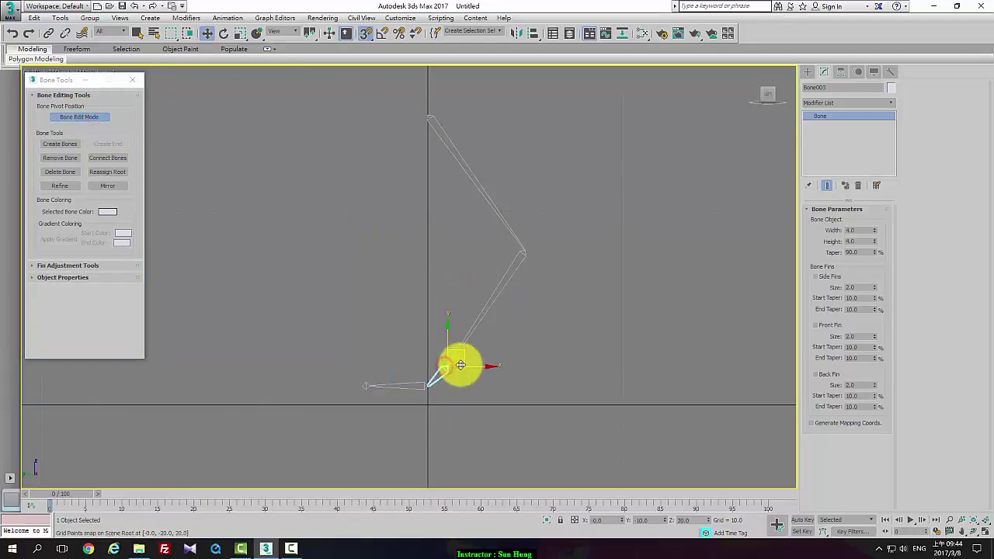
{"action": "scroll", "coordinate": [461, 363], "scroll_direction": "up", "scroll_amount": 2}
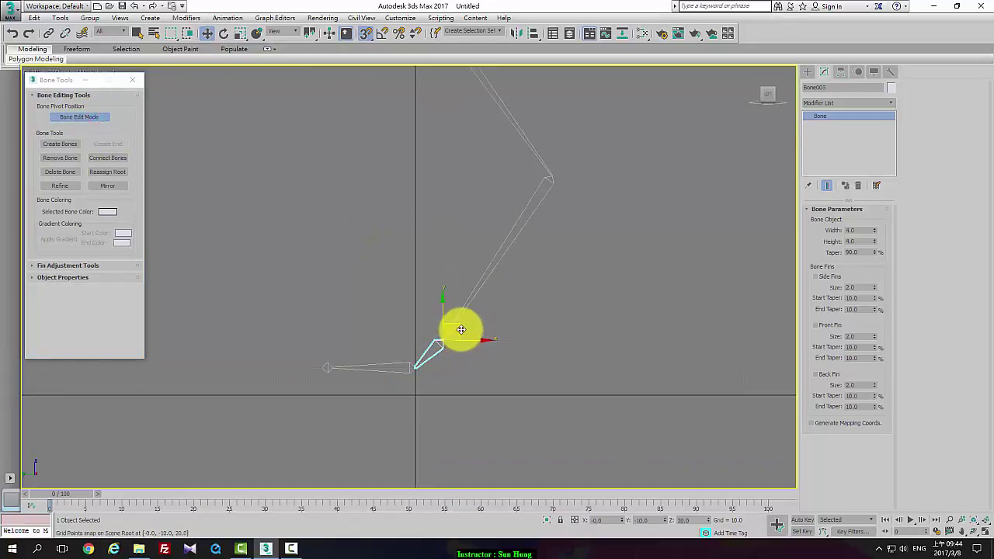
{"action": "left_click_drag", "start_coordinate": [461, 329], "coordinate": [473, 330]}
{"action": "middle_click_drag", "start_coordinate": [486, 326], "coordinate": [532, 318]}
{"action": "middle_click_drag", "start_coordinate": [570, 253], "coordinate": [551, 308]}
{"action": "scroll", "coordinate": [552, 309], "scroll_direction": "down", "scroll_amount": 2}
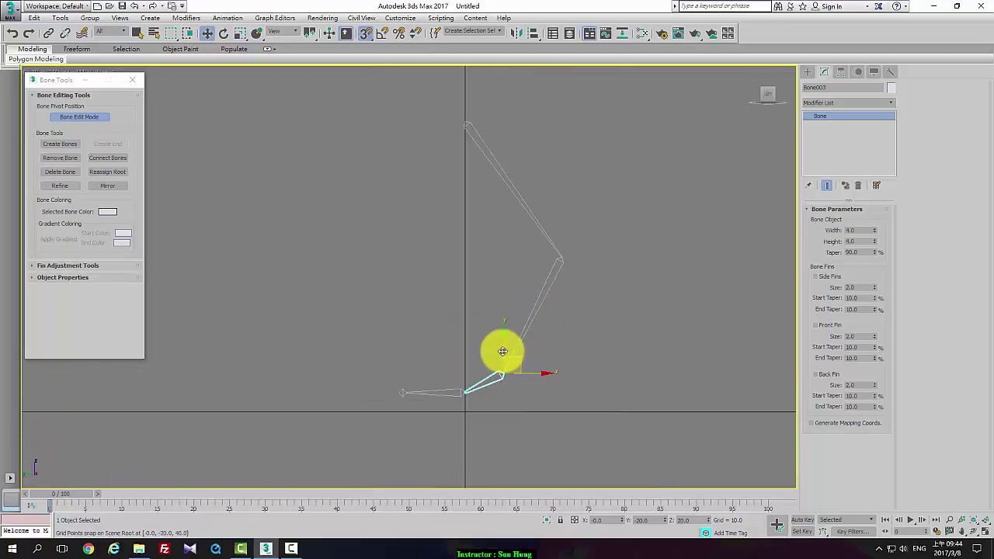
Move the ball-of-foot joint to Y -10 and the toe tip to Y 20, both at Z 10
{"action": "scroll", "coordinate": [403, 372], "scroll_direction": "up", "scroll_amount": 2}
{"action": "middle_click_drag", "start_coordinate": [525, 408], "coordinate": [508, 344]}
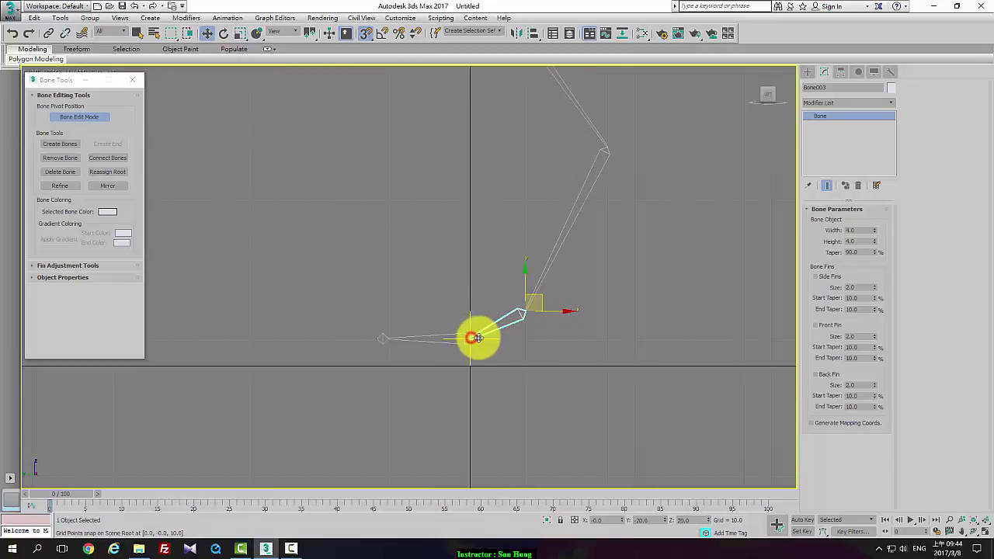
{"action": "mouse_move", "coordinate": [480, 338]}
{"action": "left_mouse_down"}
{"action": "mouse_move", "coordinate": [501, 337]}
{"action": "mouse_move", "coordinate": [468, 340]}
{"action": "left_mouse_up"}
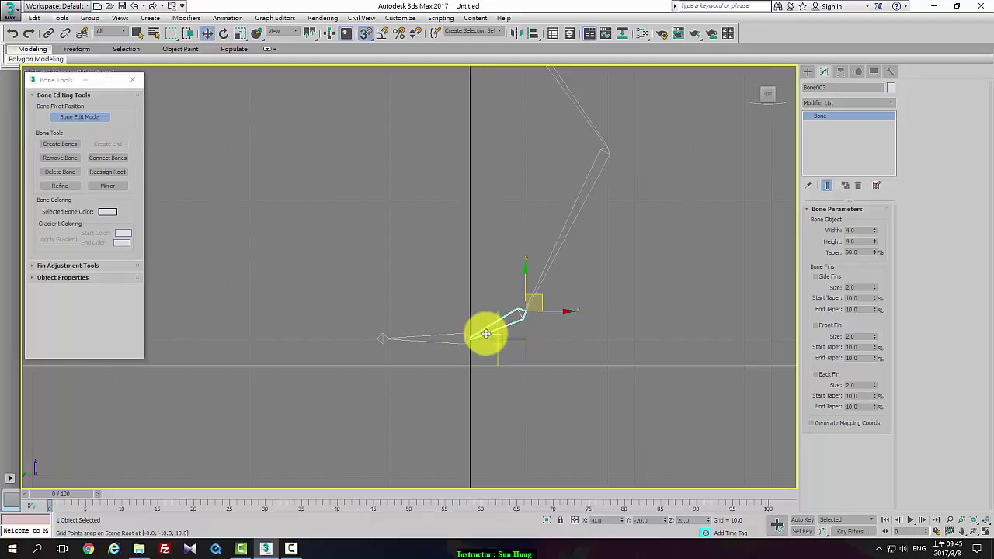
{"action": "left_click", "coordinate": [449, 342]}
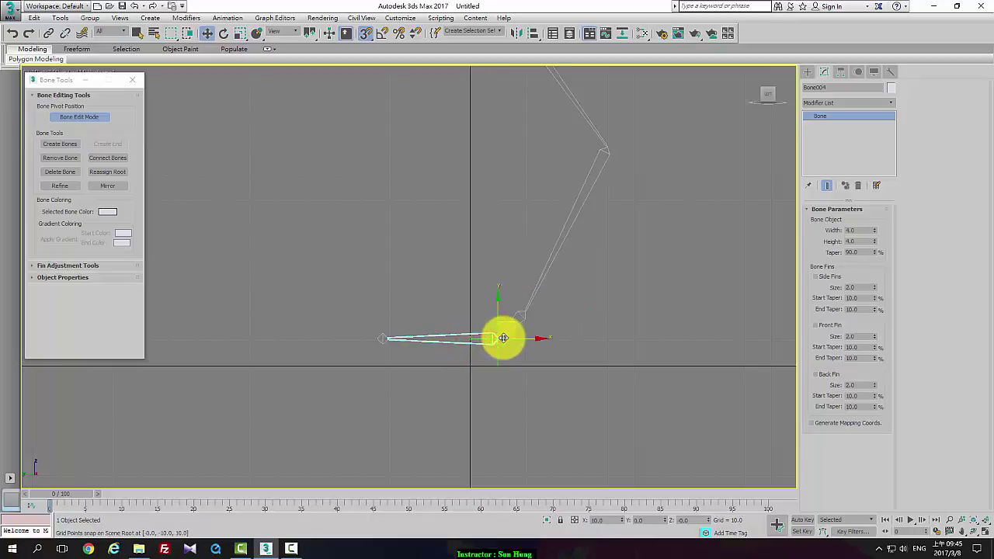
{"action": "left_click_drag", "start_coordinate": [495, 337], "coordinate": [415, 339]}
{"action": "left_click", "coordinate": [389, 338]}
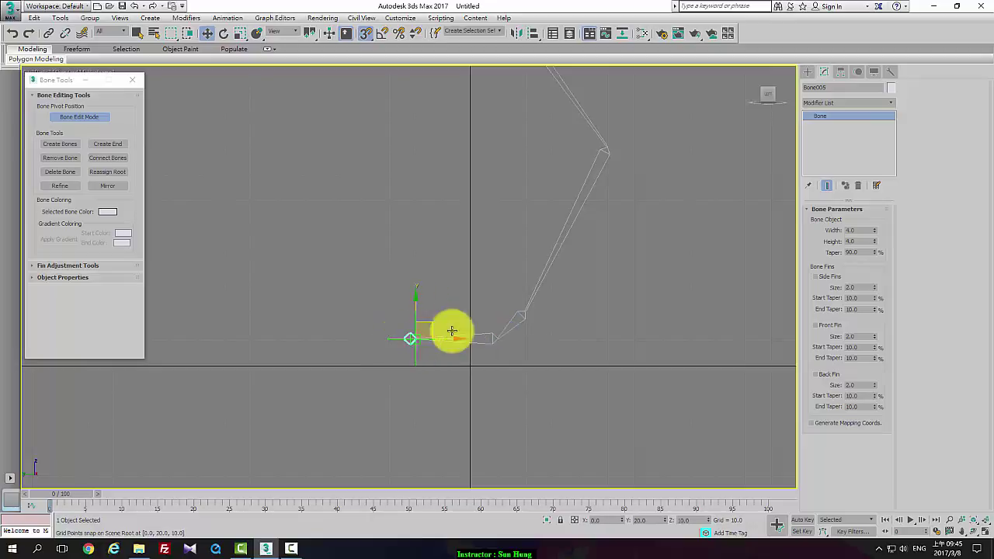
Move the ball-of-foot joint to Y 0, Z 10 and turn off Bone Edit Mode
{"action": "middle_click_drag", "start_coordinate": [544, 272], "coordinate": [536, 295]}
{"action": "scroll", "coordinate": [536, 293], "scroll_direction": "down", "scroll_amount": 2}
{"action": "middle_click_drag", "start_coordinate": [607, 284], "coordinate": [417, 284]}
{"action": "left_click_drag", "start_coordinate": [477, 291], "coordinate": [507, 293]}
{"action": "left_click", "coordinate": [541, 290]}
{"action": "scroll", "coordinate": [553, 293], "scroll_direction": "down", "scroll_amount": 2}
{"action": "middle_click_drag", "start_coordinate": [610, 288], "coordinate": [549, 362]}
{"action": "scroll", "coordinate": [548, 367], "scroll_direction": "down", "scroll_amount": 3}
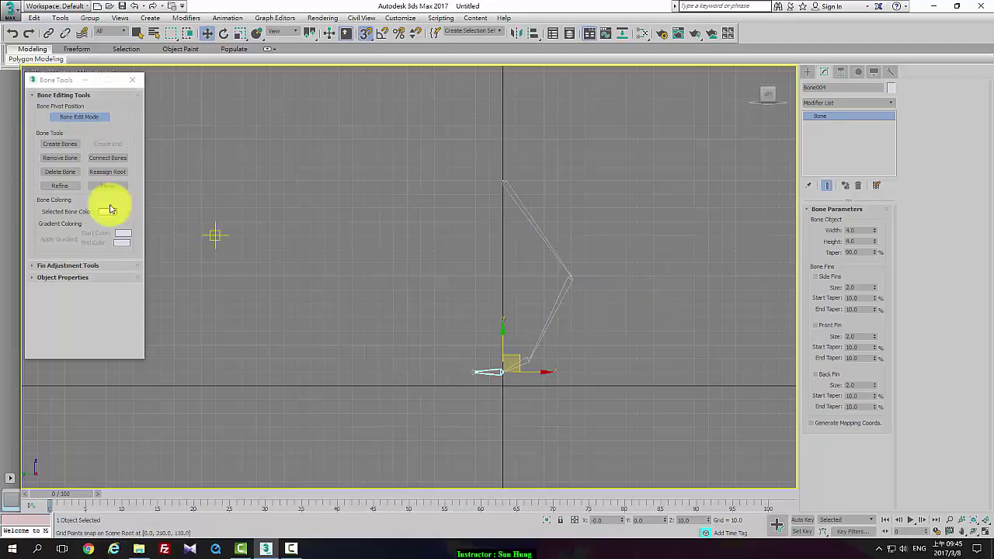
{"action": "left_click", "coordinate": [81, 117]}
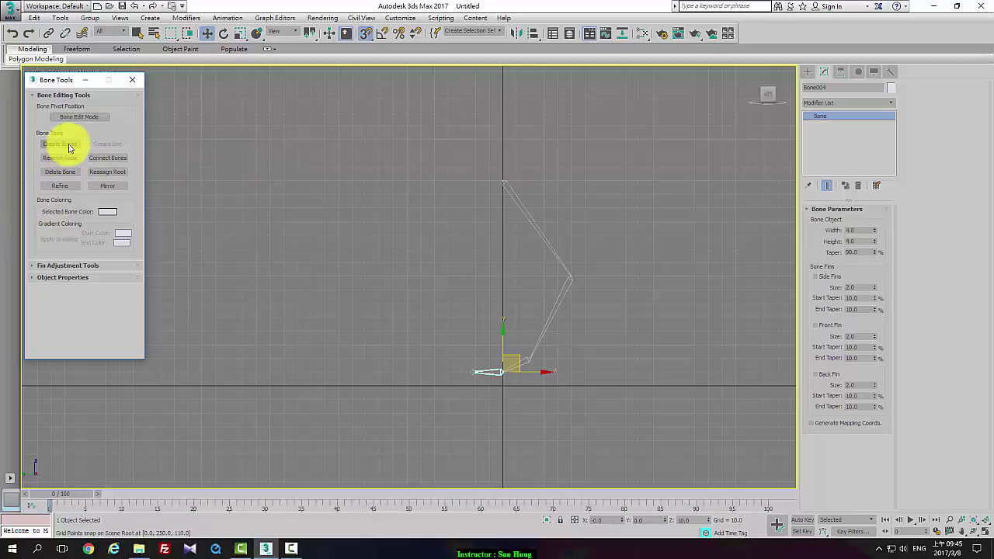
Select the whole leg bone chain and set the bone gradient's start color to bright blue
{"action": "left_click", "coordinate": [428, 160]}
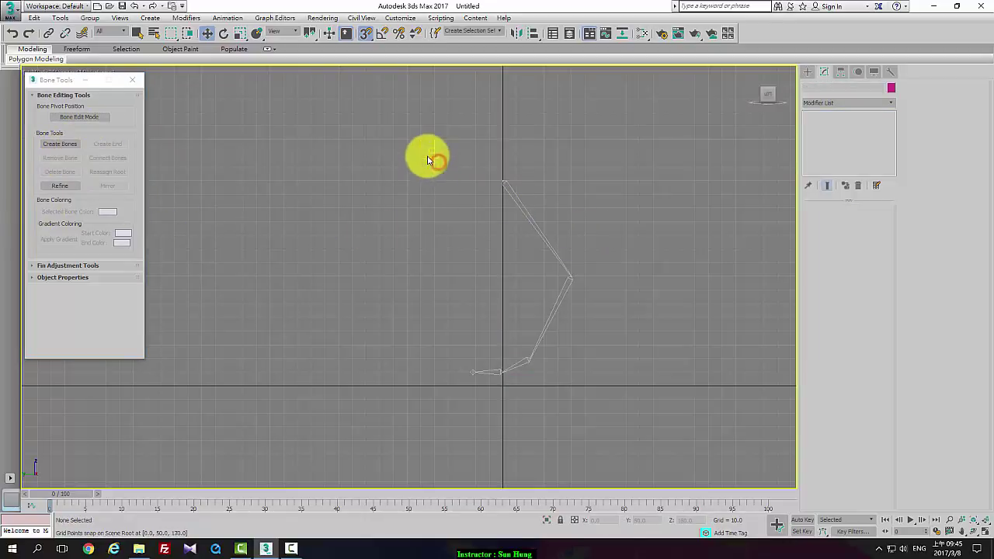
{"action": "right_click", "coordinate": [416, 157]}
{"action": "right_click", "coordinate": [368, 166]}
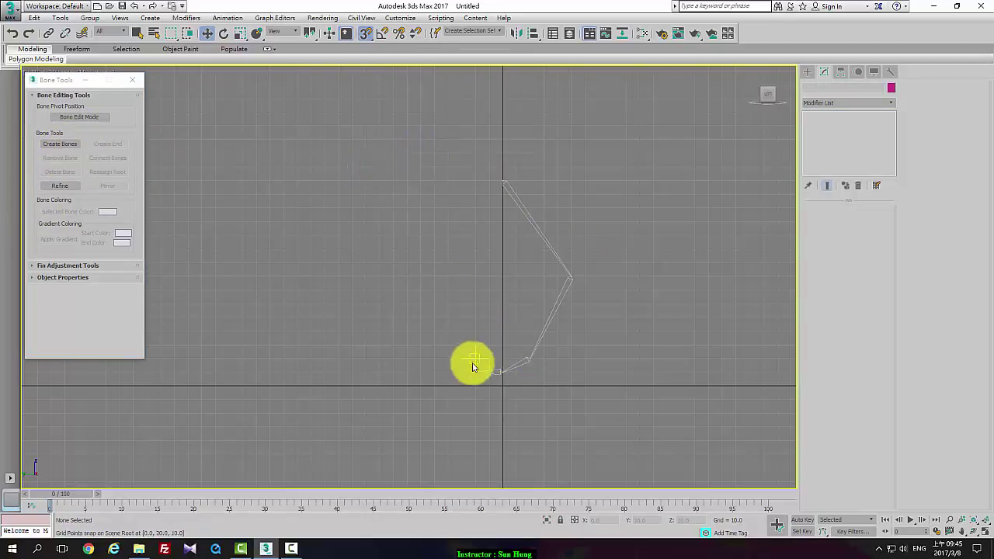
{"action": "left_click_drag", "start_coordinate": [403, 179], "coordinate": [703, 458]}
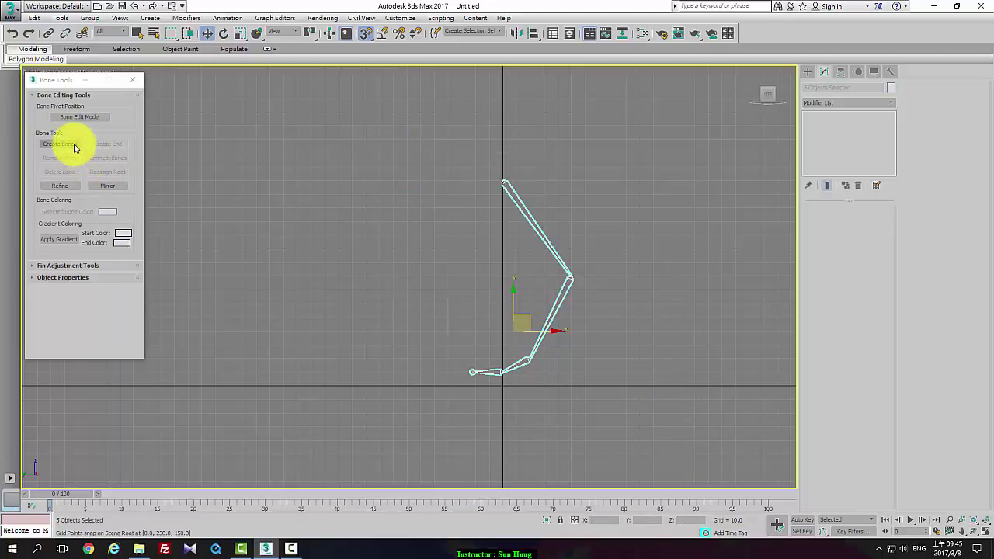
{"action": "left_click", "coordinate": [122, 234]}
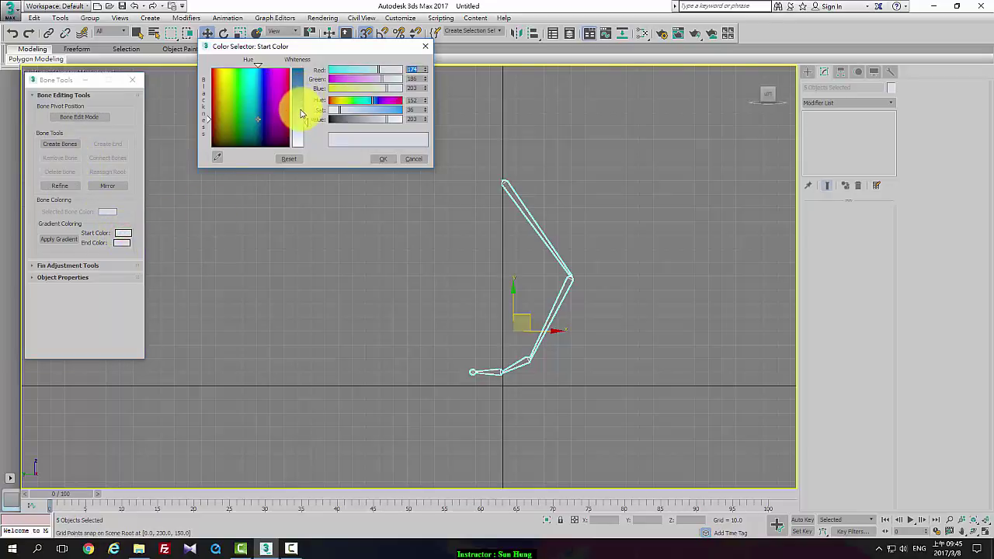
{"action": "left_click_drag", "start_coordinate": [302, 114], "coordinate": [290, 73]}
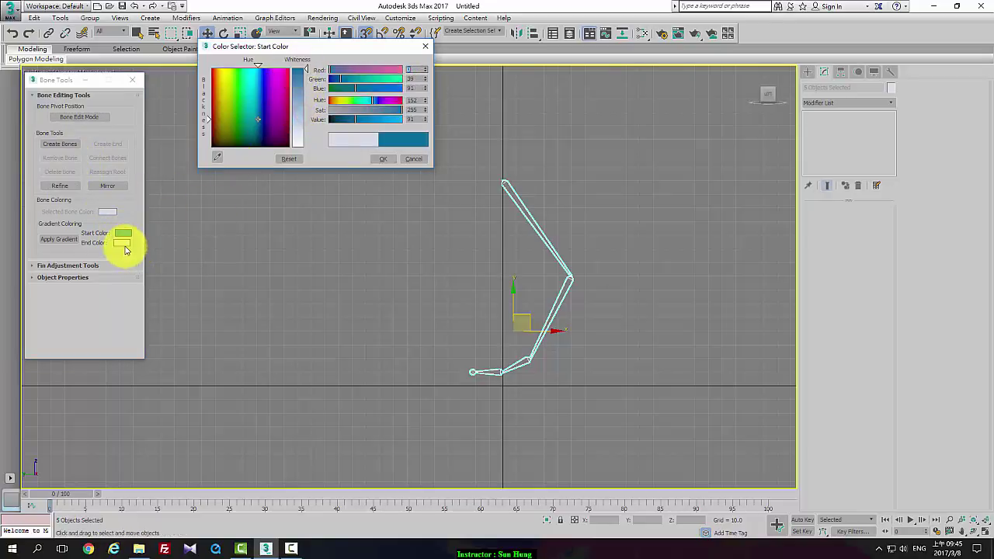
{"action": "mouse_move", "coordinate": [222, 144]}
{"action": "left_mouse_down"}
{"action": "mouse_move", "coordinate": [233, 84]}
{"action": "mouse_move", "coordinate": [268, 67]}
{"action": "left_mouse_up"}
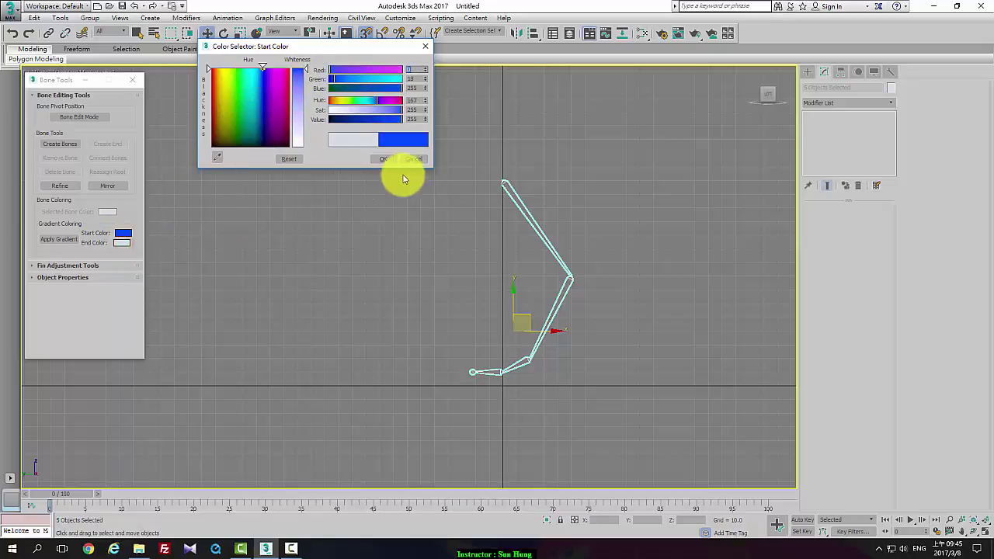
{"action": "left_click", "coordinate": [382, 158]}
Set the bone gradient's end color to light cyan-blue and close Bone Tools
{"action": "left_click", "coordinate": [119, 244]}
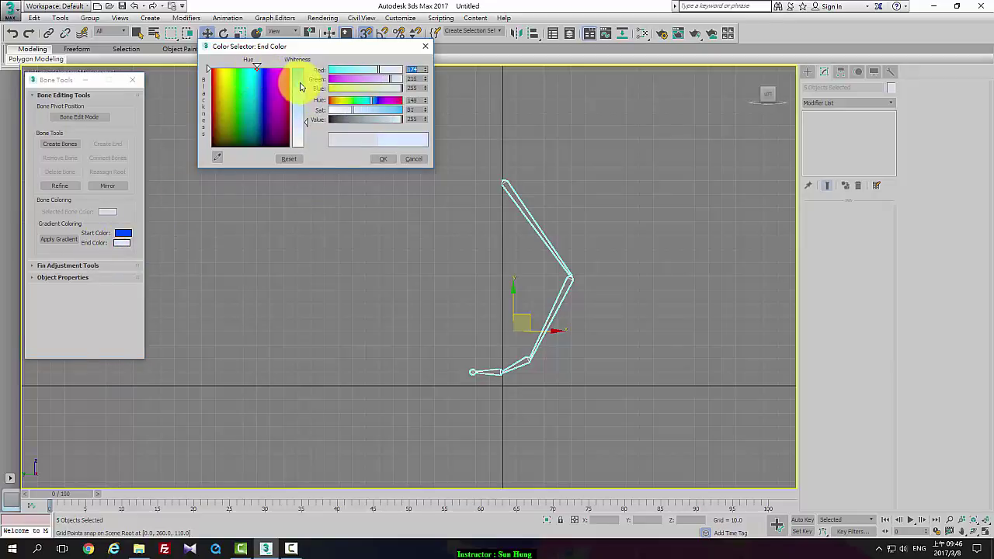
{"action": "left_click", "coordinate": [298, 80]}
{"action": "left_click", "coordinate": [382, 158]}
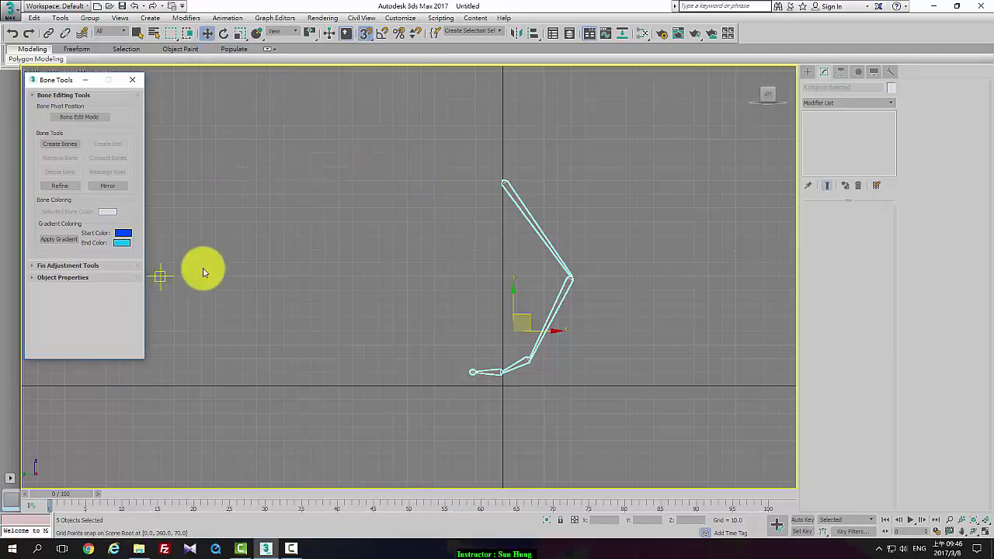
{"action": "left_click", "coordinate": [133, 83]}
Deselect the leg bones and restore the four-viewport layout with the leg in the Perspective view
{"action": "left_click", "coordinate": [430, 246]}
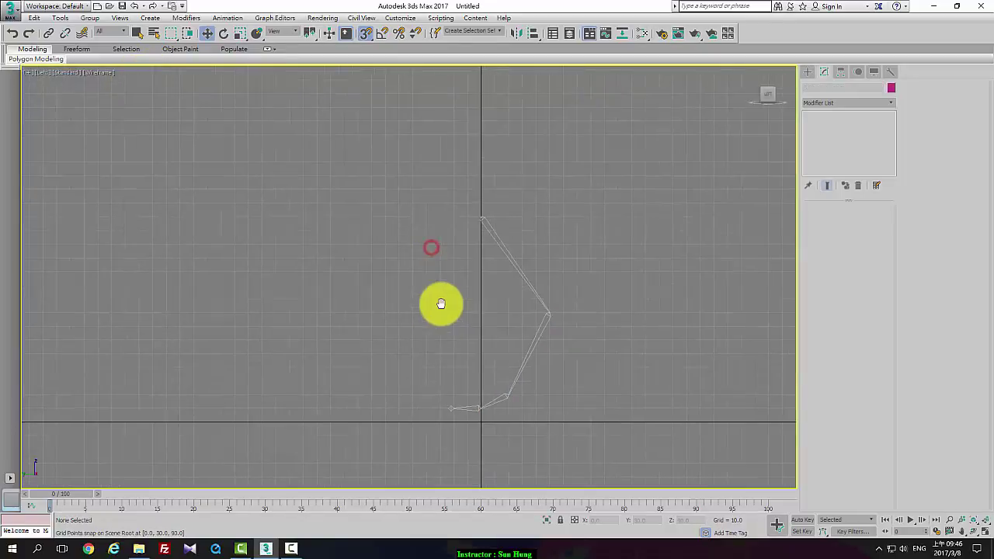
{"action": "key", "text": "alt+w"}
{"action": "middle_click_drag", "start_coordinate": [691, 368], "coordinate": [641, 427]}
{"action": "scroll", "coordinate": [620, 368], "scroll_direction": "down", "scroll_amount": 3}
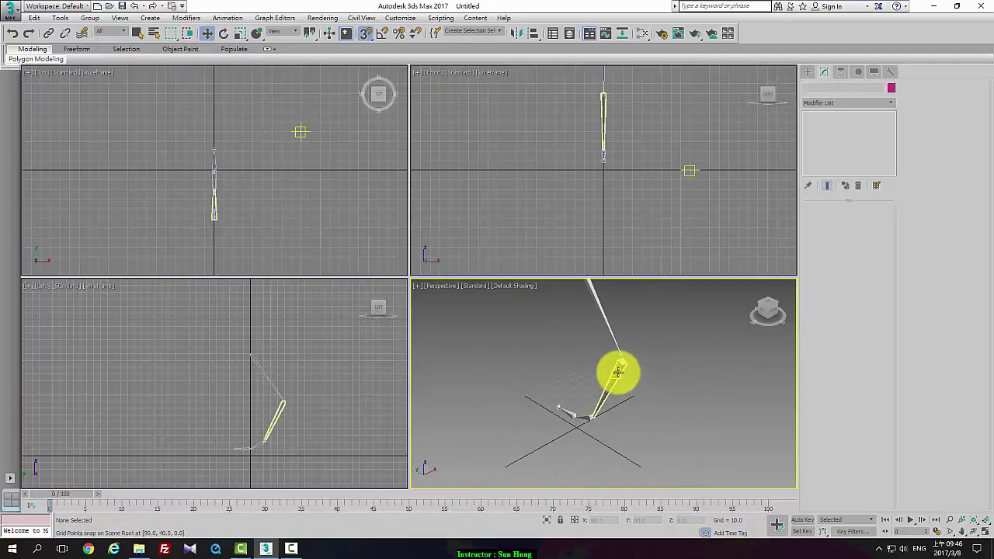
Select the whole leg bone chain and set the bone gradient's start color to pure blue (RGB 0, 0, 255)
{"action": "middle_click_drag", "start_coordinate": [617, 371], "coordinate": [597, 452]}
{"action": "scroll", "coordinate": [558, 337], "scroll_direction": "down", "scroll_amount": 3}
{"action": "double_click", "coordinate": [557, 335]}
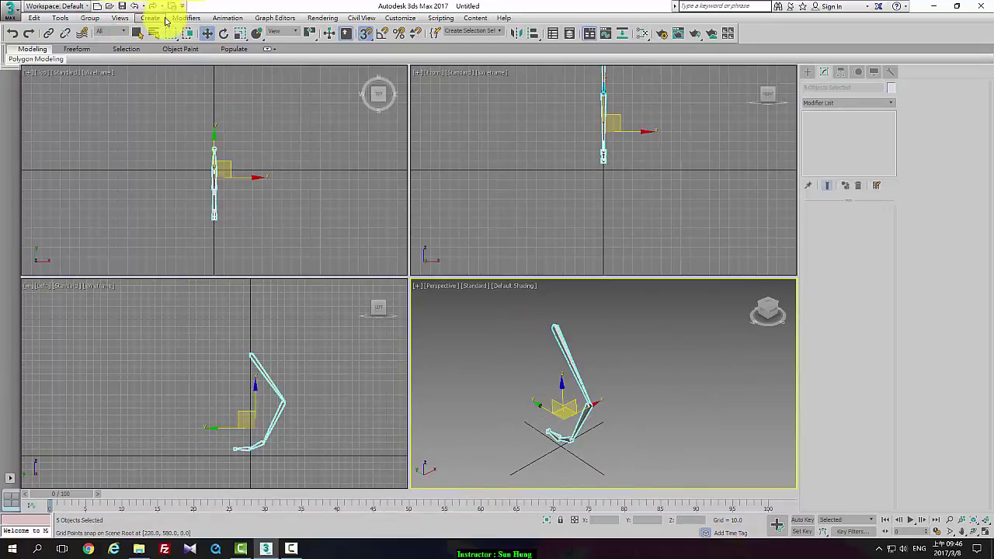
{"action": "left_click", "coordinate": [228, 18]}
{"action": "left_click", "coordinate": [250, 253]}
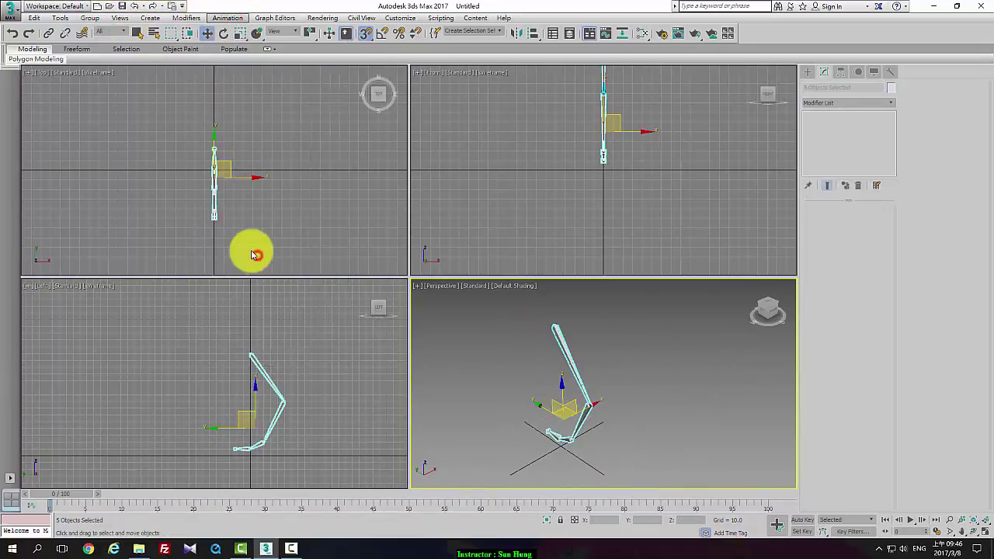
{"action": "left_click", "coordinate": [120, 235]}
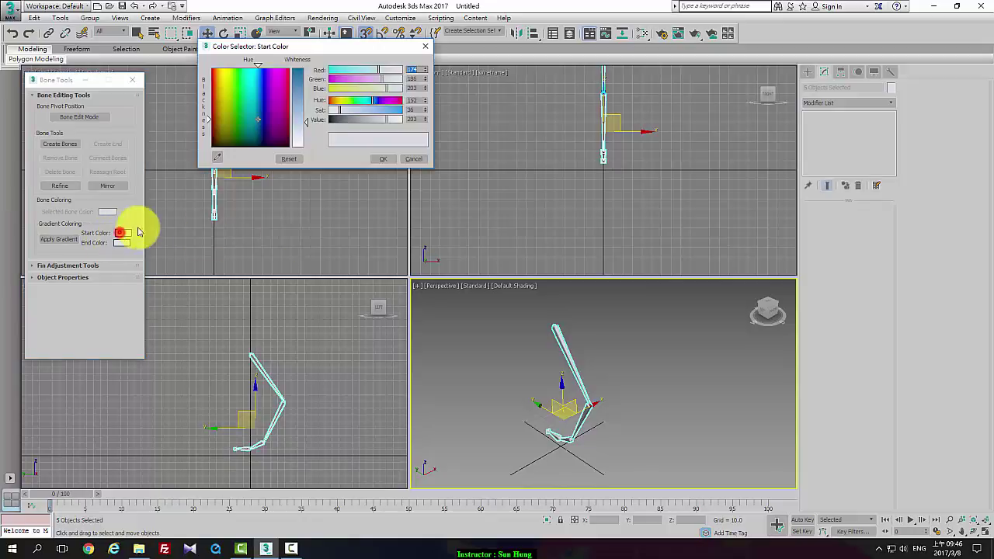
{"action": "left_click", "coordinate": [257, 118]}
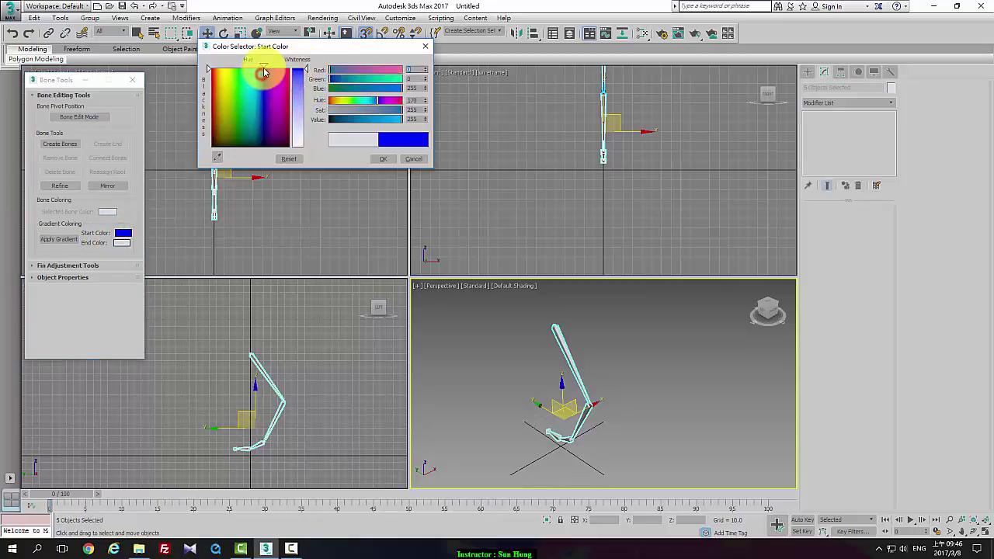
{"action": "left_click", "coordinate": [388, 158]}
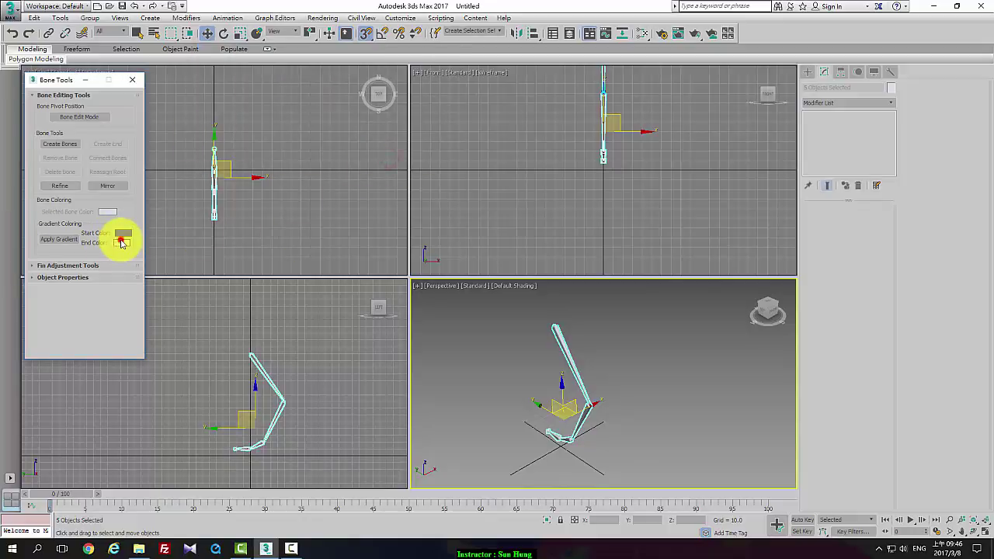
Set the gradient's end color to bright cyan, apply the gradient to the leg bones, and close Bone Tools
{"action": "left_click", "coordinate": [120, 243]}
{"action": "left_click_drag", "start_coordinate": [300, 77], "coordinate": [304, 68]}
{"action": "left_click", "coordinate": [381, 159]}
{"action": "left_click", "coordinate": [48, 245]}
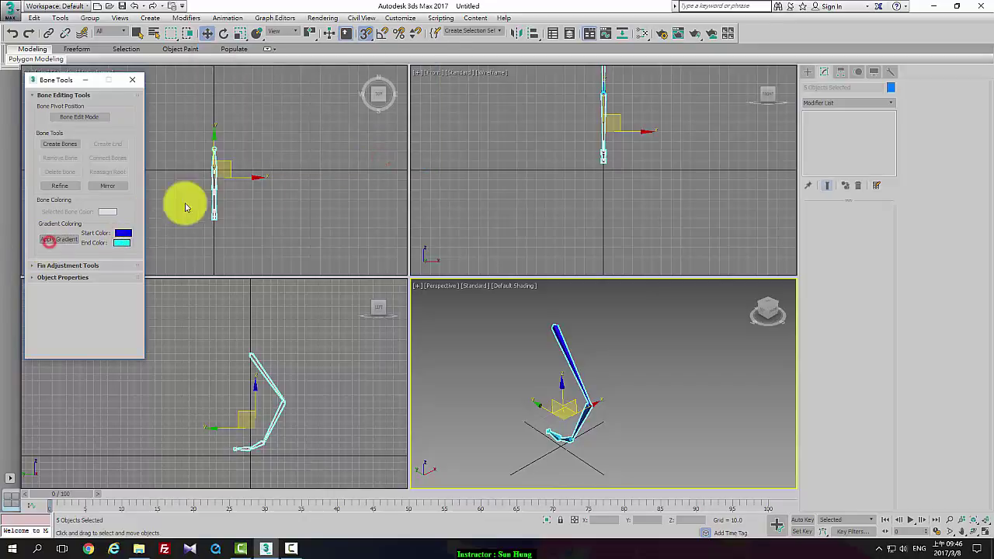
{"action": "left_click", "coordinate": [132, 79]}
Select the foot bone between the ankle and the ball of the foot and turn on Bone Edit Mode
{"action": "middle_click_drag", "start_coordinate": [587, 414], "coordinate": [663, 395], "text": "alt"}
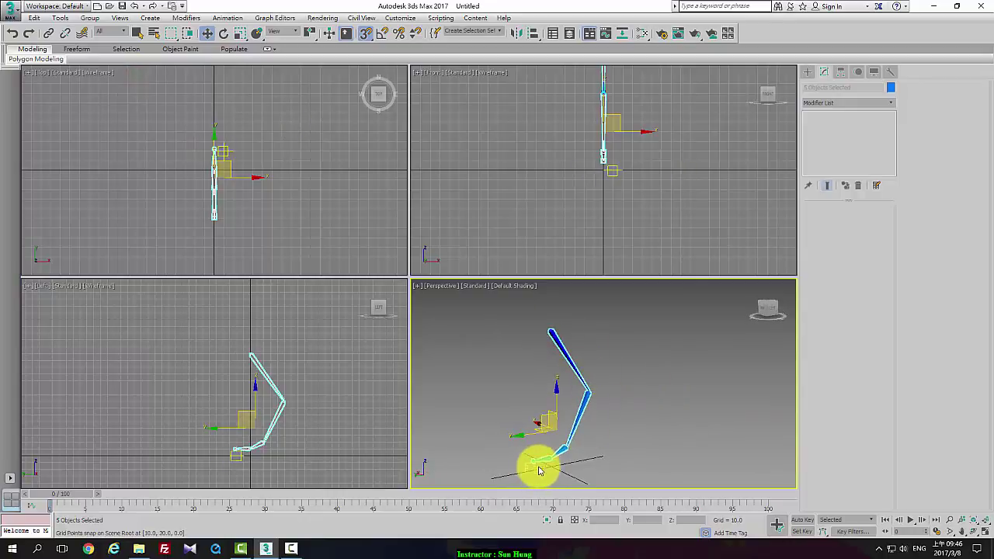
{"action": "middle_click_drag", "start_coordinate": [564, 422], "coordinate": [649, 397], "text": "alt"}
{"action": "scroll", "coordinate": [660, 427], "scroll_direction": "down", "scroll_amount": 3}
{"action": "scroll", "coordinate": [223, 469], "scroll_direction": "up", "scroll_amount": 5}
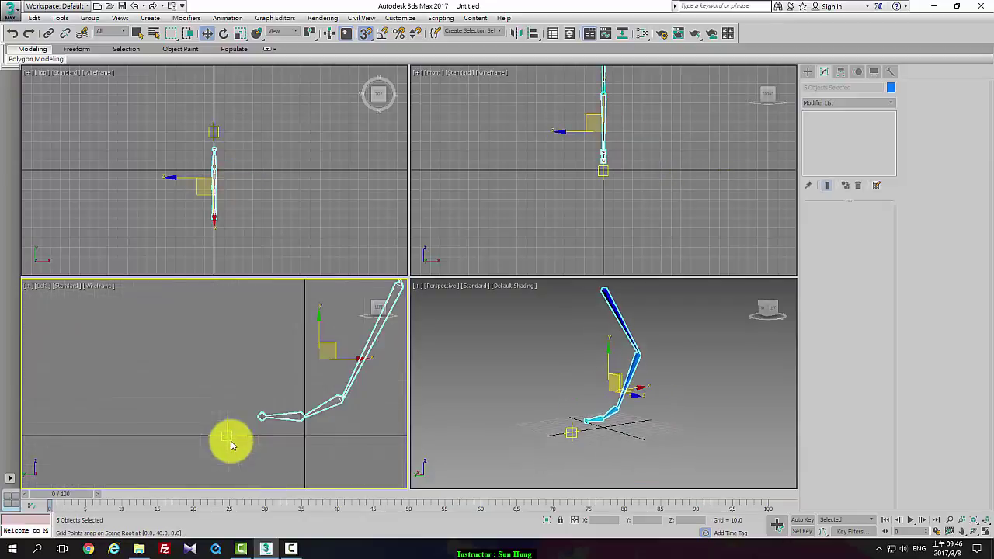
{"action": "middle_click_drag", "start_coordinate": [329, 442], "coordinate": [286, 451]}
{"action": "left_click", "coordinate": [302, 410]}
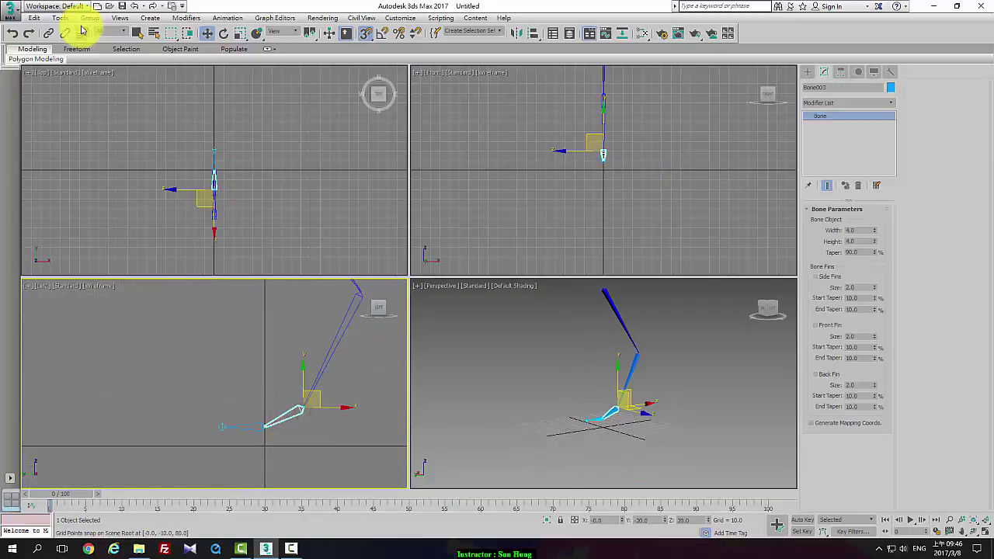
{"action": "left_click", "coordinate": [228, 18]}
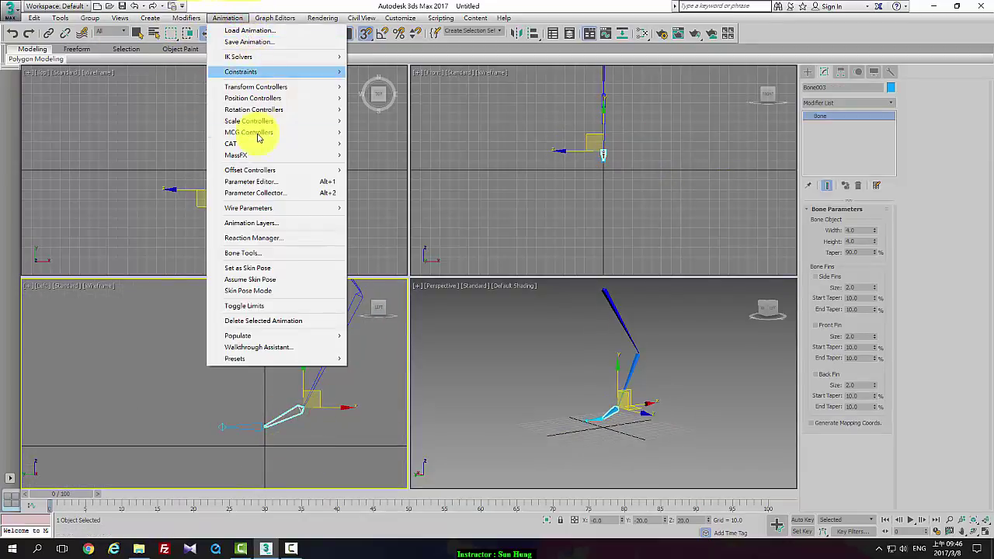
{"action": "left_click", "coordinate": [250, 253]}
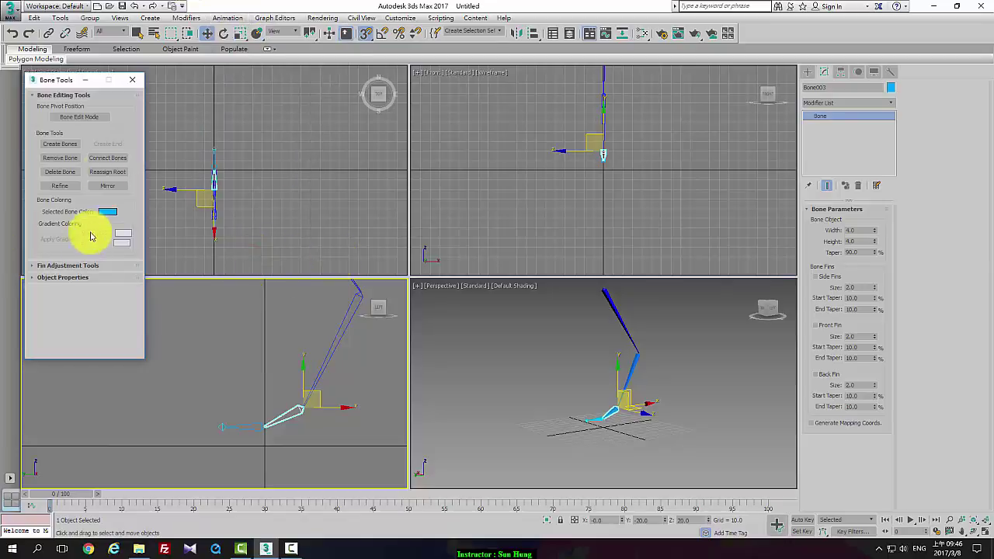
{"action": "left_click", "coordinate": [74, 117]}
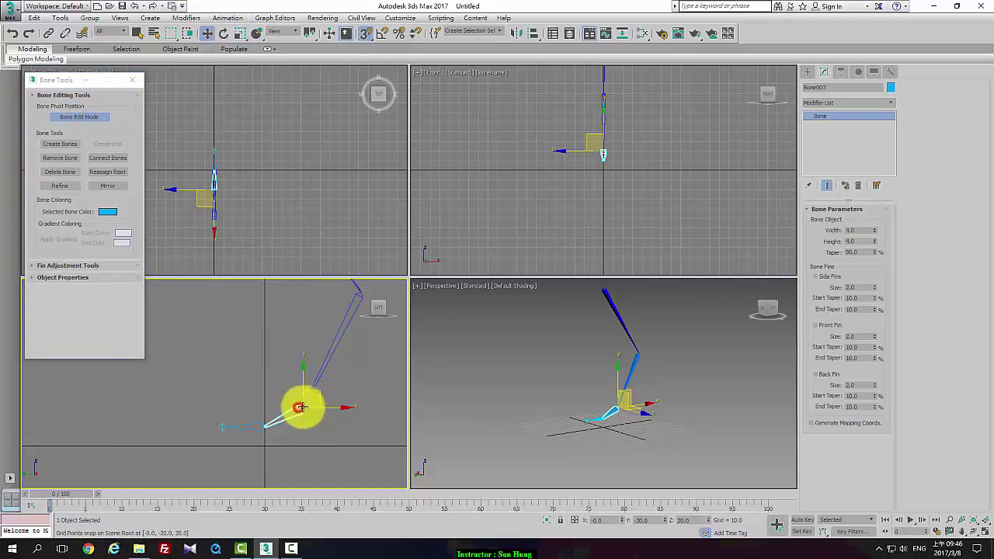
Lower the foot joints in the Left view, with the toe tip at Y 20, Z 0 and the ankle at Y -30, Z 10
{"action": "left_click", "coordinate": [301, 406]}
{"action": "left_click", "coordinate": [218, 428]}
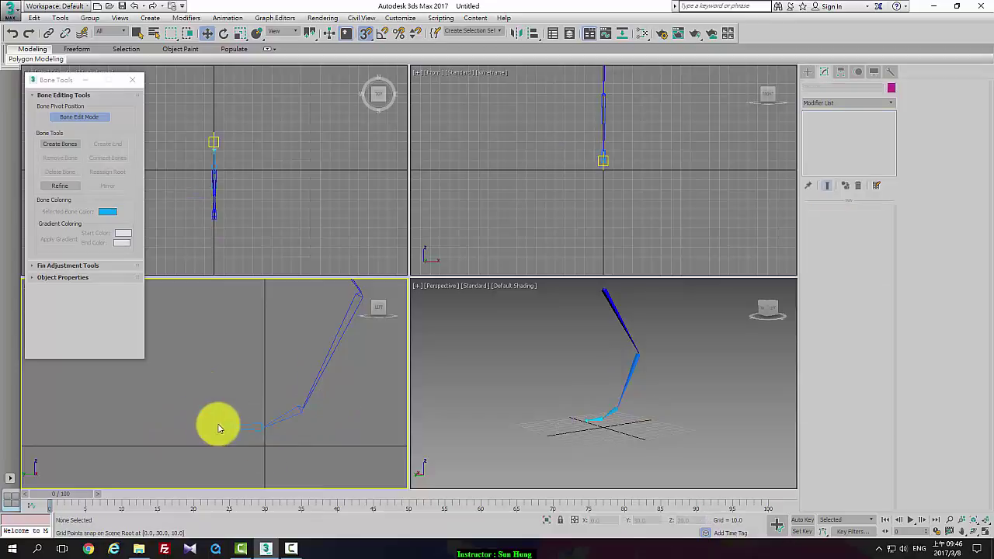
{"action": "left_click", "coordinate": [220, 424]}
{"action": "left_click_drag", "start_coordinate": [222, 421], "coordinate": [315, 421]}
{"action": "left_click", "coordinate": [299, 410]}
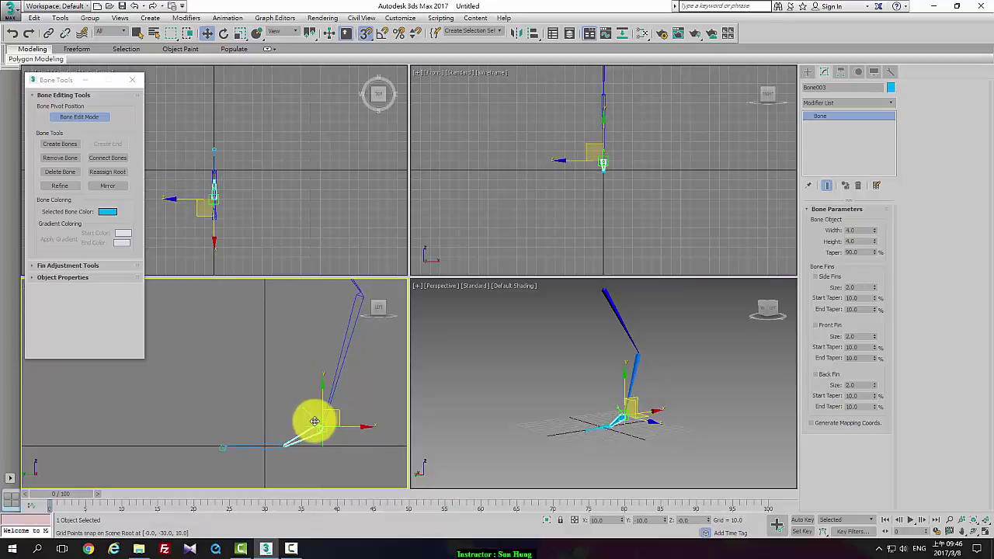
{"action": "middle_click_drag", "start_coordinate": [760, 416], "coordinate": [554, 341]}
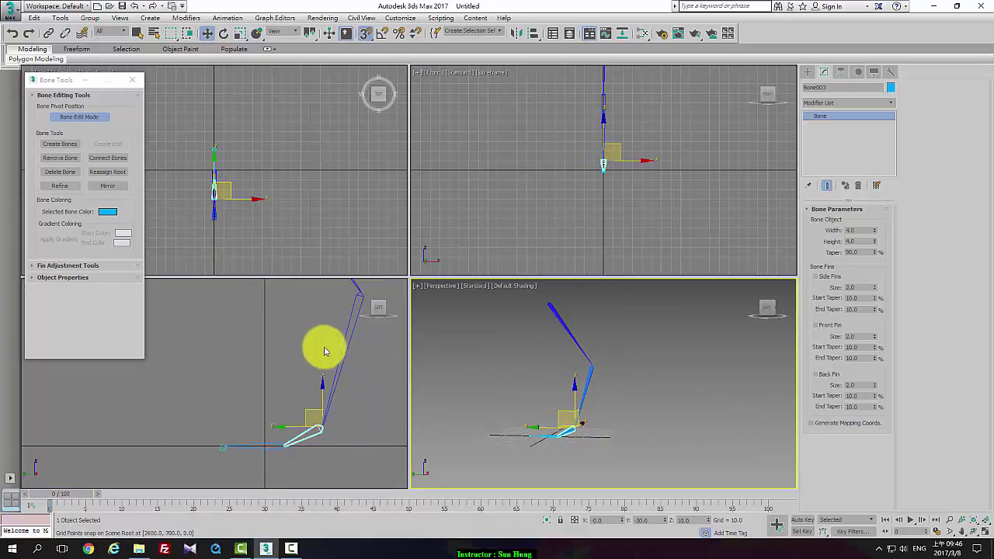
{"action": "middle_click_drag", "start_coordinate": [324, 352], "coordinate": [312, 334]}
{"action": "left_click", "coordinate": [132, 80]}
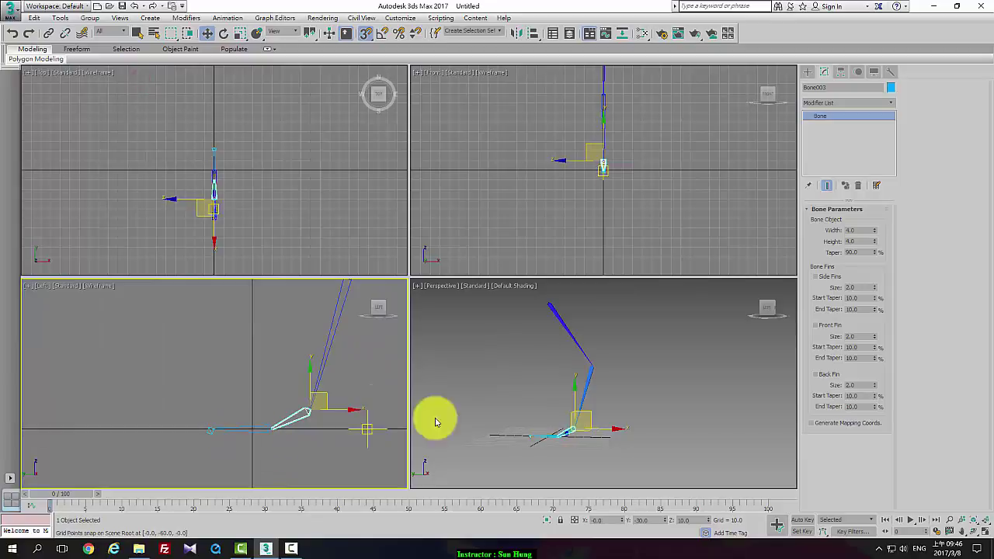
Select the small end bone at the toe and examine its pivot against the ground line and the leg's overall shape
{"action": "left_click", "coordinate": [207, 429]}
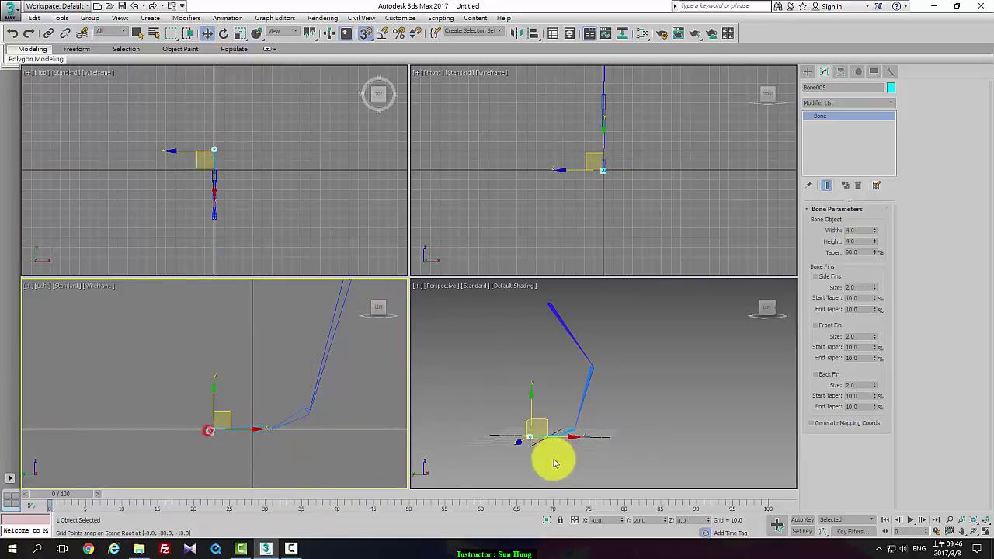
{"action": "right_click", "coordinate": [599, 432]}
{"action": "middle_click_drag", "start_coordinate": [601, 435], "coordinate": [652, 440], "text": "alt"}
{"action": "scroll", "coordinate": [207, 430], "scroll_direction": "up", "scroll_amount": 5}
{"action": "middle_click_drag", "start_coordinate": [242, 437], "coordinate": [217, 424]}
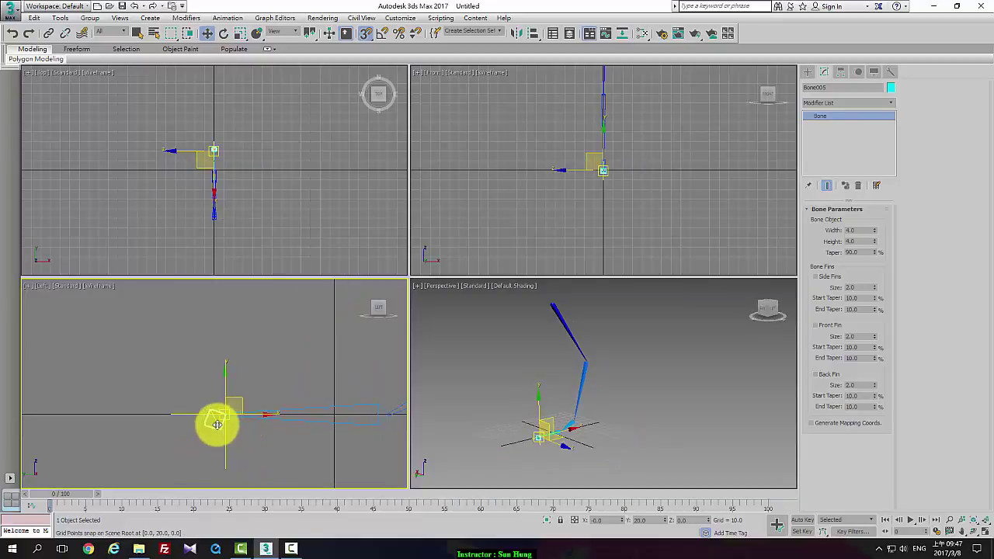
{"action": "left_click", "coordinate": [216, 425]}
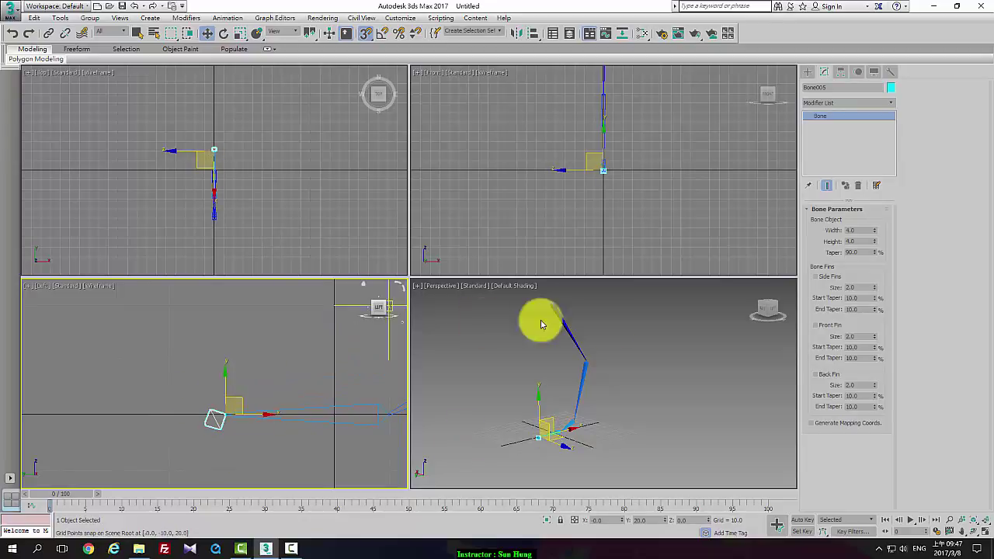
{"action": "middle_click_drag", "start_coordinate": [597, 358], "coordinate": [603, 380]}
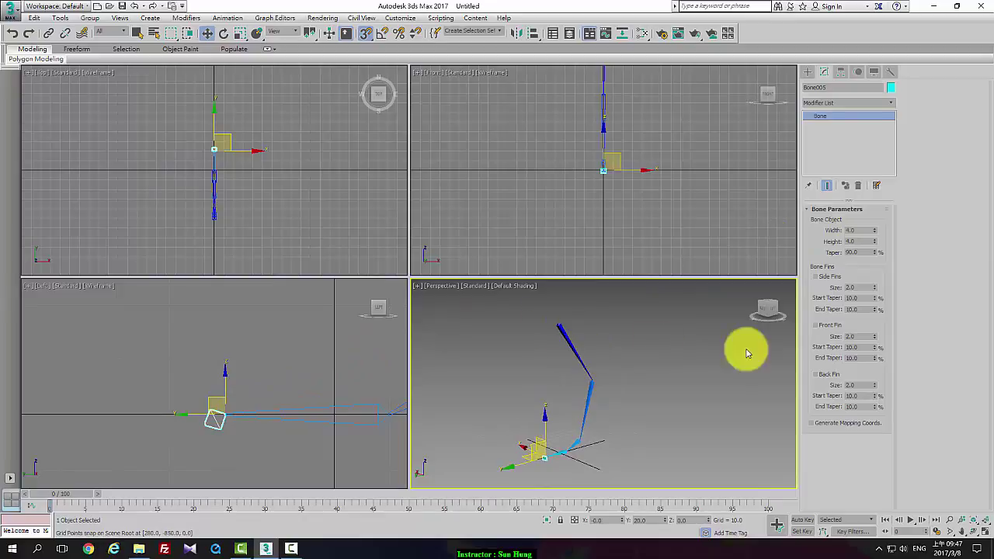
{"action": "middle_click_drag", "start_coordinate": [595, 124], "coordinate": [613, 166]}
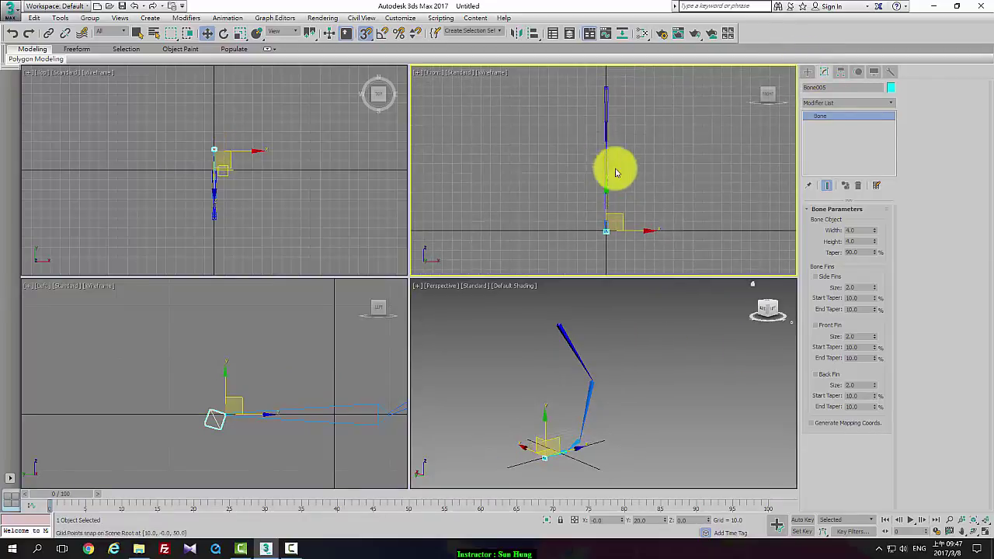
Create a dummy helper beside the ankle at X -20, Y -30, Z 0 in the Perspective view
{"action": "left_click_drag", "start_coordinate": [635, 255], "coordinate": [633, 253]}
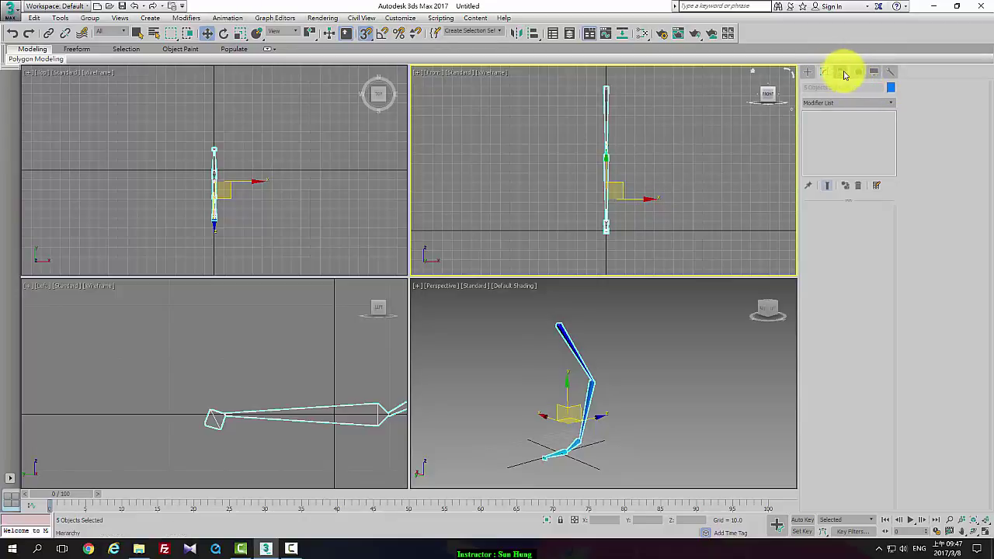
{"action": "left_click", "coordinate": [805, 73]}
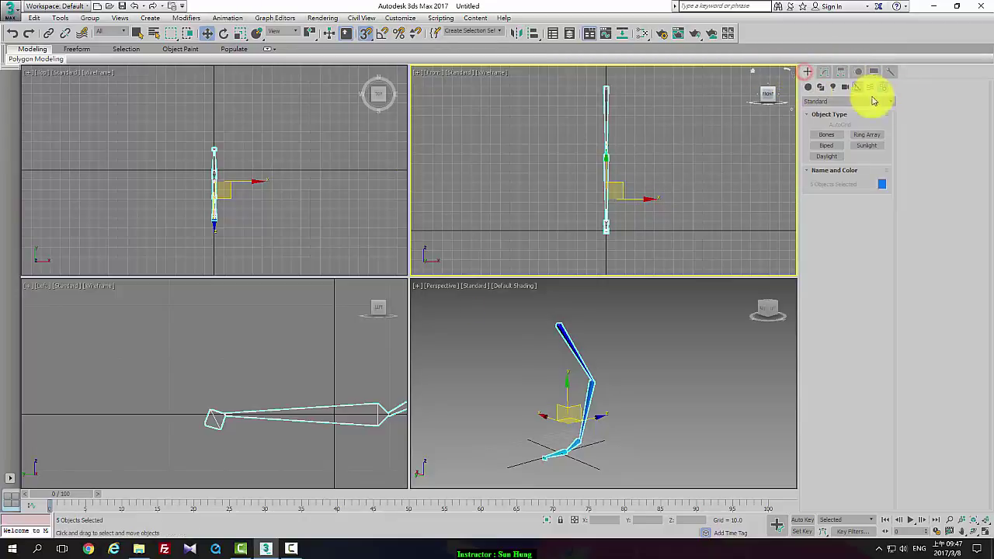
{"action": "left_click", "coordinate": [860, 87]}
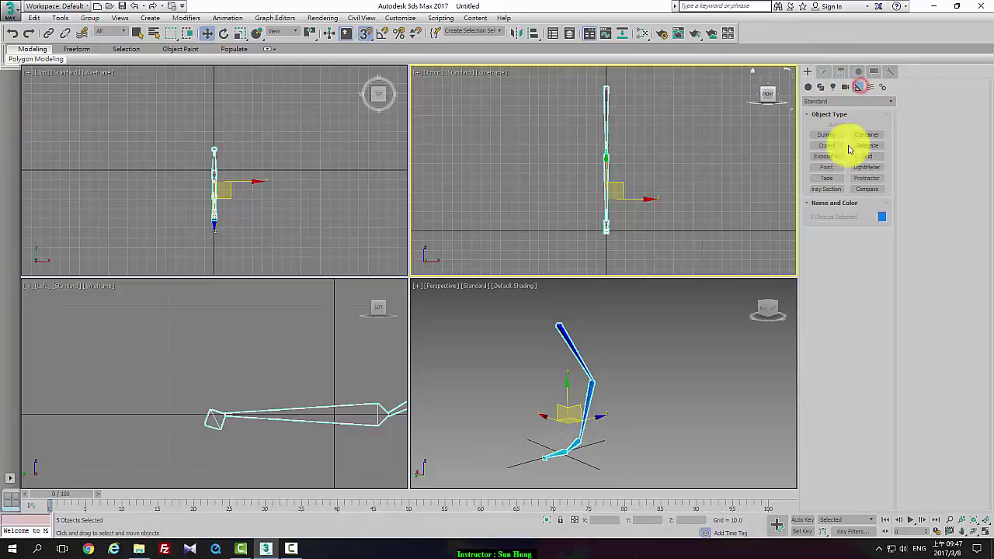
{"action": "left_click", "coordinate": [837, 137]}
{"action": "scroll", "coordinate": [610, 349], "scroll_direction": "up", "scroll_amount": 5}
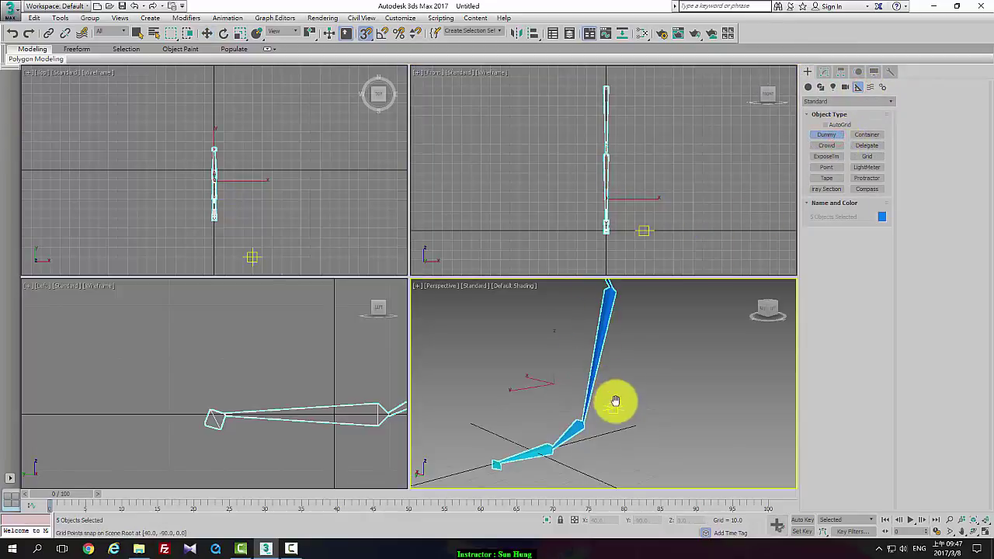
{"action": "mouse_move", "coordinate": [630, 390]}
{"action": "middle_mouse_down", "text": "alt"}
{"action": "mouse_move", "coordinate": [590, 395]}
{"action": "mouse_move", "coordinate": [614, 401]}
{"action": "middle_mouse_up", "text": "alt"}
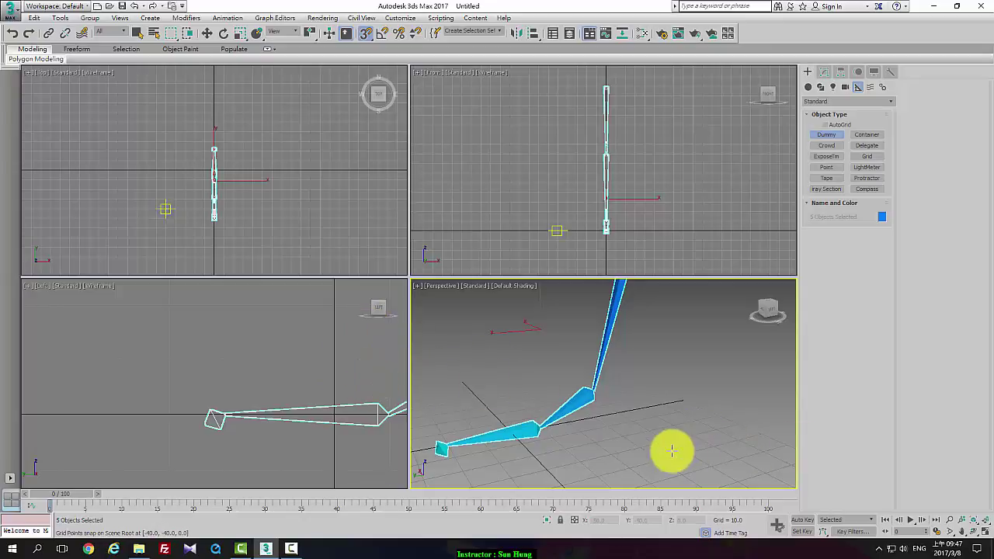
{"action": "left_click_drag", "start_coordinate": [623, 429], "coordinate": [659, 454]}
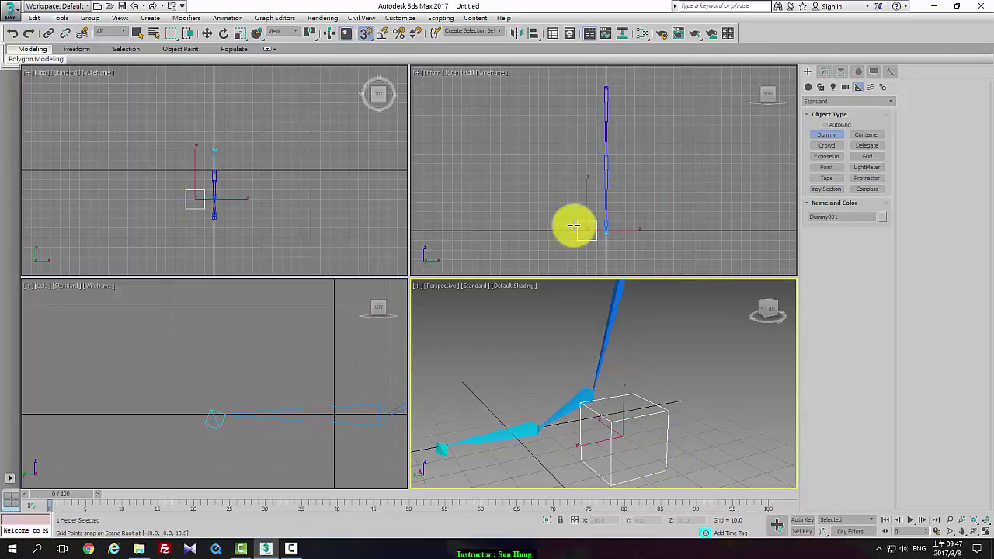
Move the dummy helper onto the ankle joint at X 0, Y -30, Z 10
{"action": "left_click", "coordinate": [591, 231]}
{"action": "key", "text": "w"}
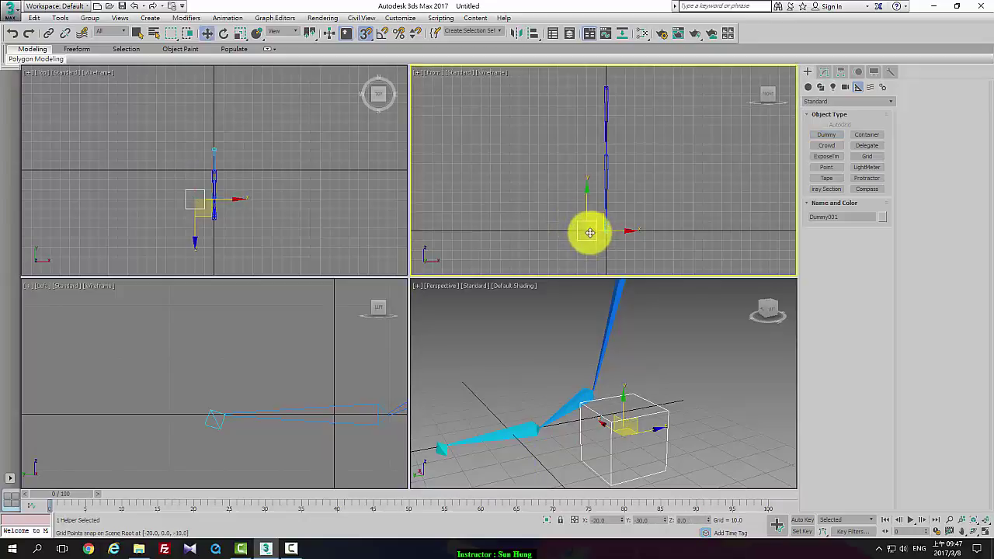
{"action": "left_click_drag", "start_coordinate": [580, 240], "coordinate": [597, 231]}
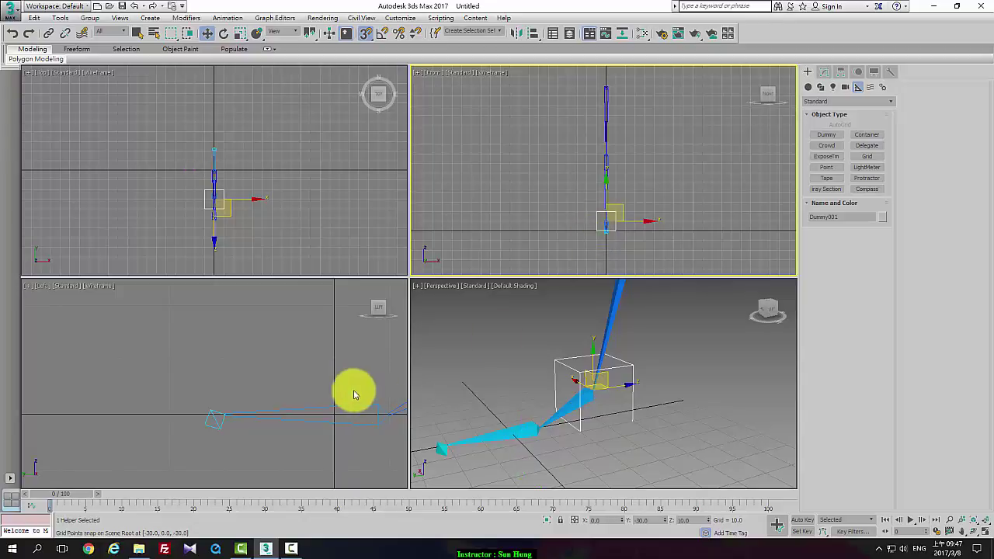
{"action": "middle_click_drag", "start_coordinate": [254, 409], "coordinate": [43, 426]}
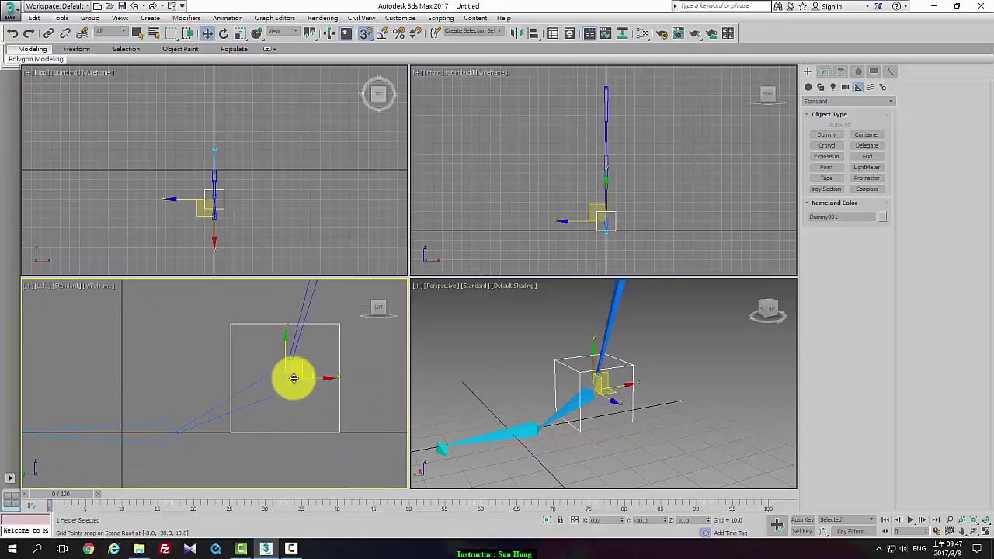
Undo the dummy helper's move and its creation
{"action": "right_click", "coordinate": [721, 391]}
{"action": "key", "text": "ctrl+z"}
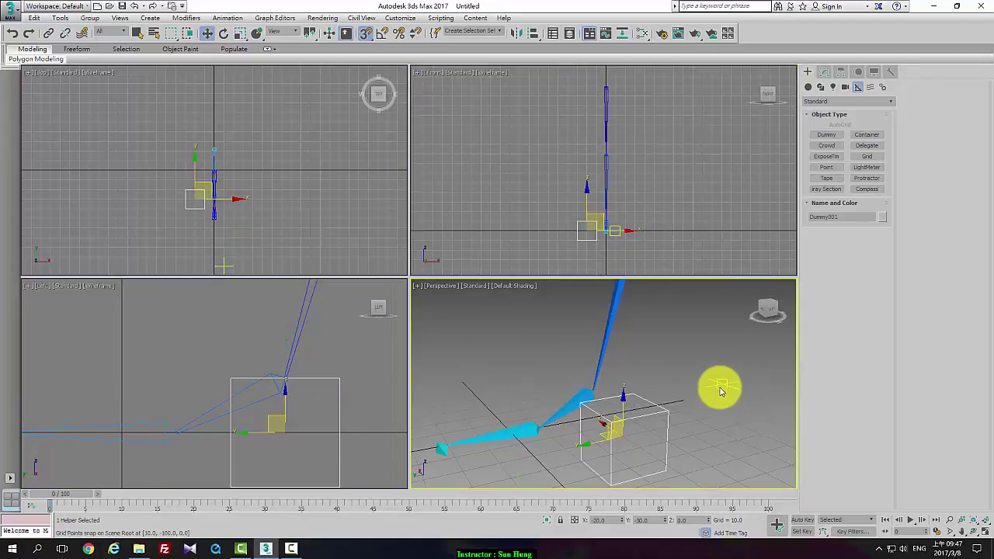
{"action": "key", "text": "ctrl+z"}
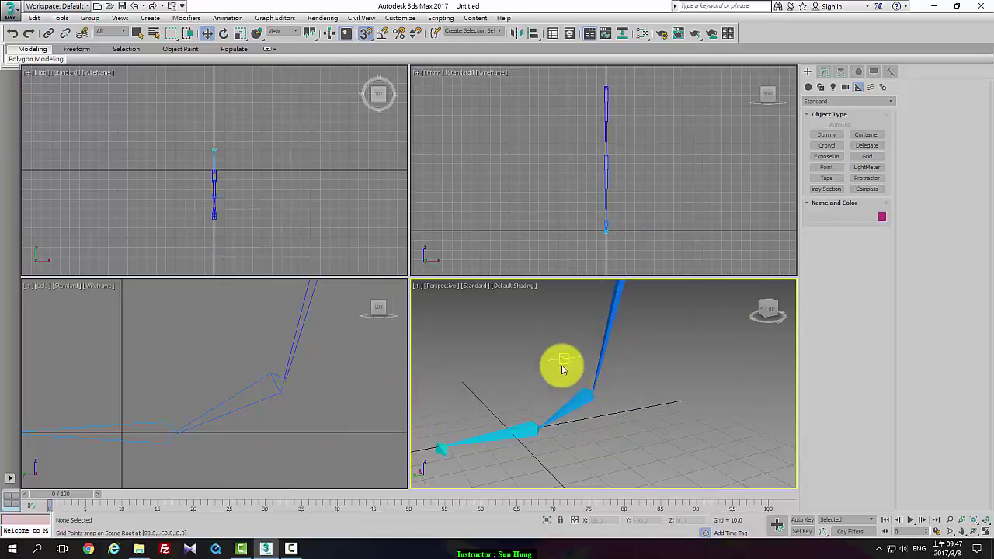
Draw a second four-bone leg chain with an end bone beside the existing leg in the Left view, ending on the ground line
{"action": "scroll", "coordinate": [603, 383], "scroll_direction": "down", "scroll_amount": 4}
{"action": "scroll", "coordinate": [274, 399], "scroll_direction": "down", "scroll_amount": 6}
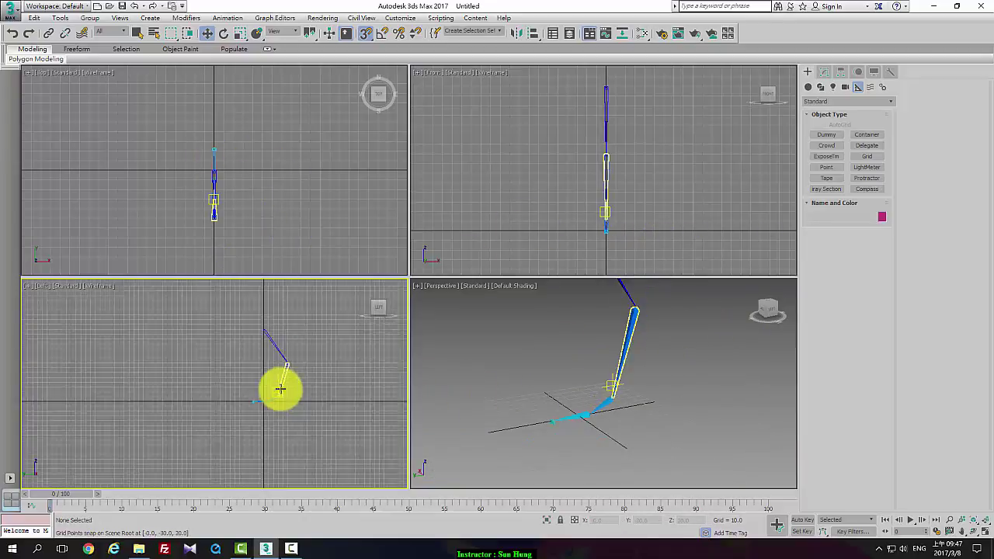
{"action": "scroll", "coordinate": [273, 369], "scroll_direction": "up", "scroll_amount": 1}
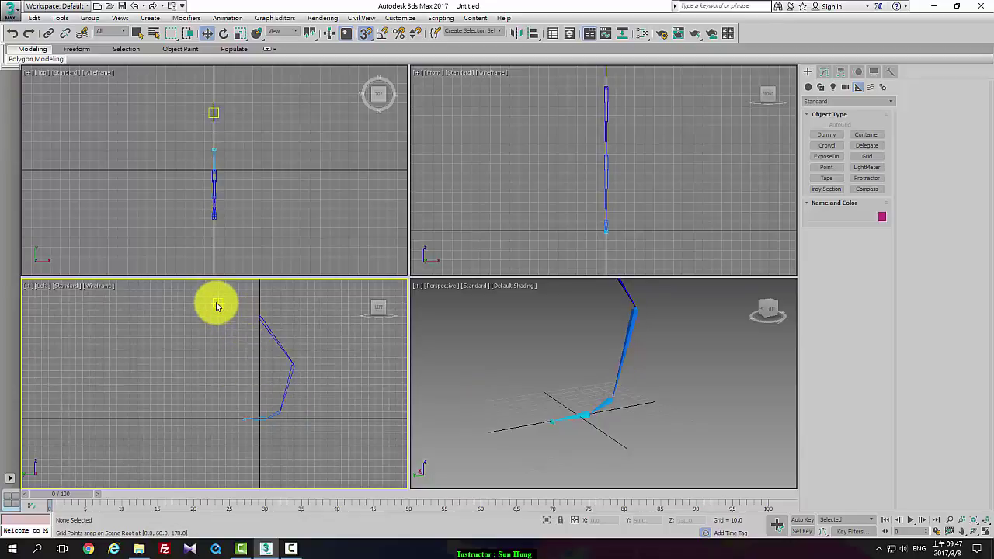
{"action": "left_click", "coordinate": [882, 87]}
{"action": "left_click", "coordinate": [826, 135]}
{"action": "middle_click_drag", "start_coordinate": [328, 362], "coordinate": [243, 340]}
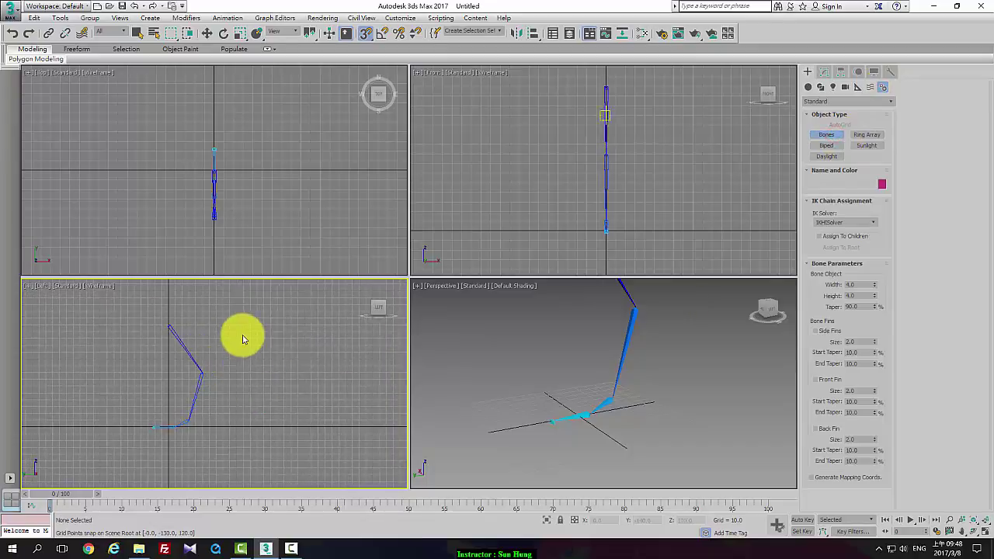
{"action": "left_click", "coordinate": [252, 329]}
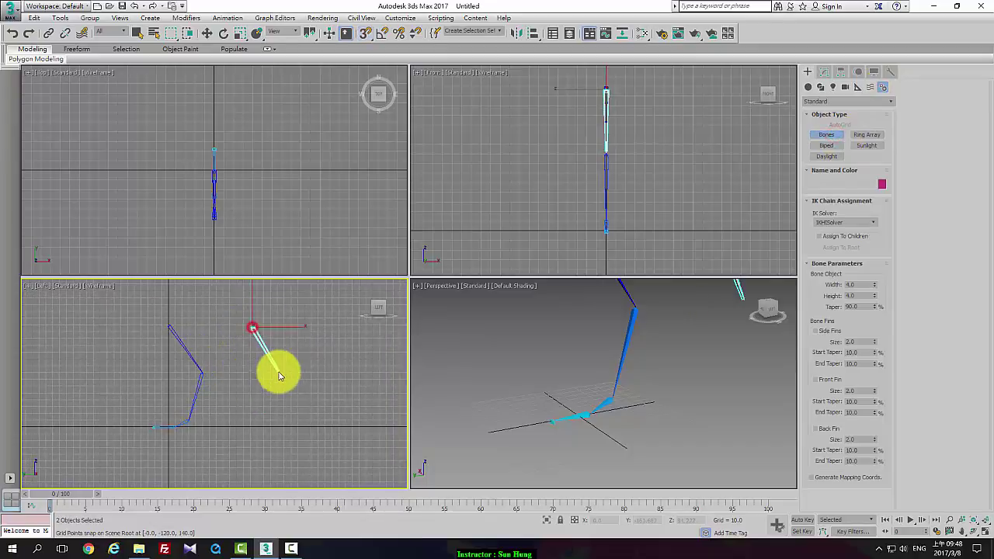
{"action": "left_click", "coordinate": [282, 377]}
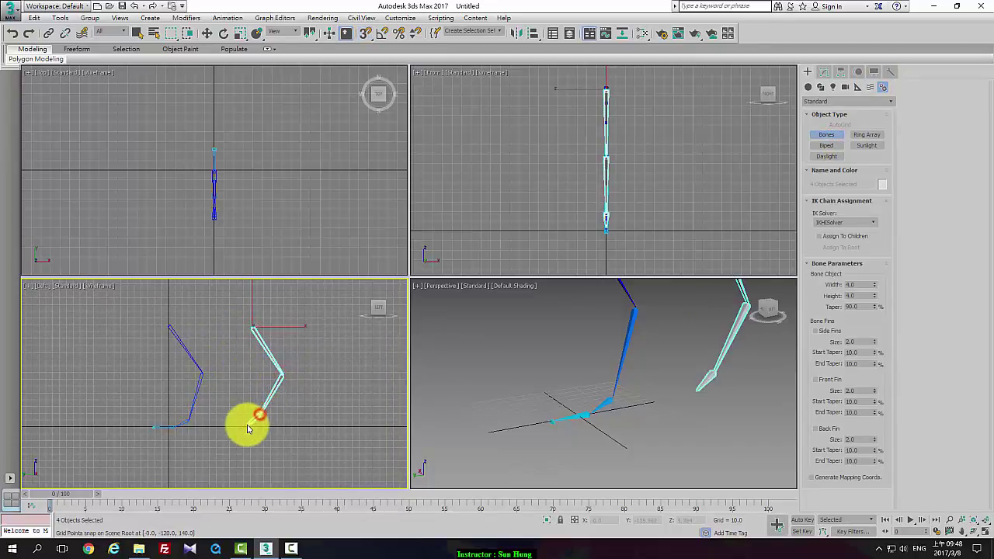
{"action": "left_click", "coordinate": [245, 427]}
{"action": "left_click", "coordinate": [219, 428]}
{"action": "right_click", "coordinate": [219, 428]}
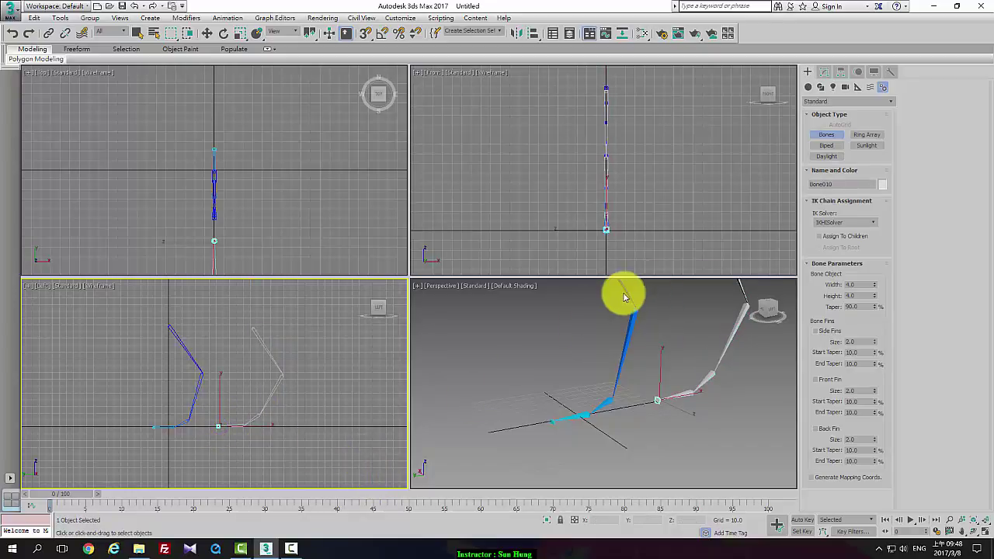
Delete the whole second bone chain beside the original leg
{"action": "key", "text": "w"}
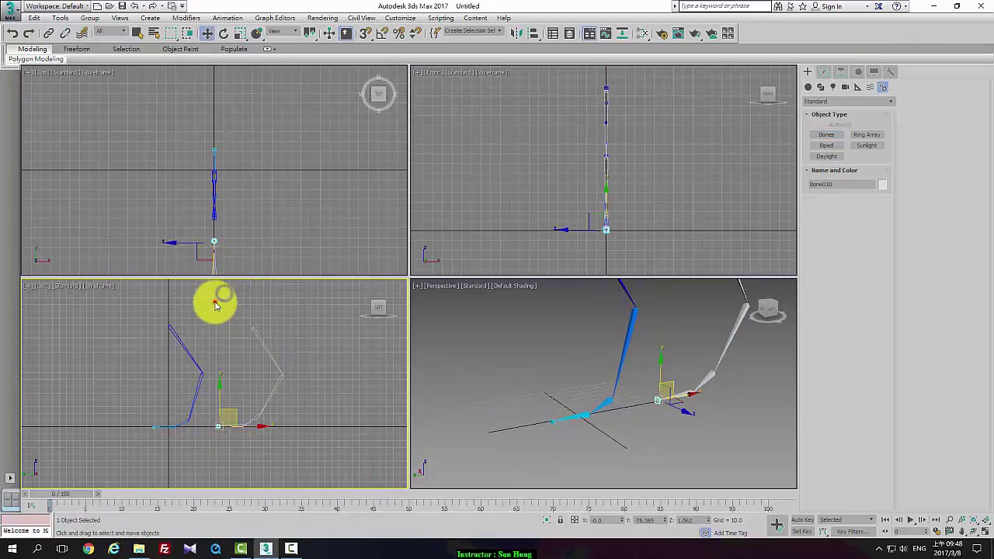
{"action": "left_click_drag", "start_coordinate": [216, 306], "coordinate": [326, 450]}
{"action": "key", "text": "Delete"}
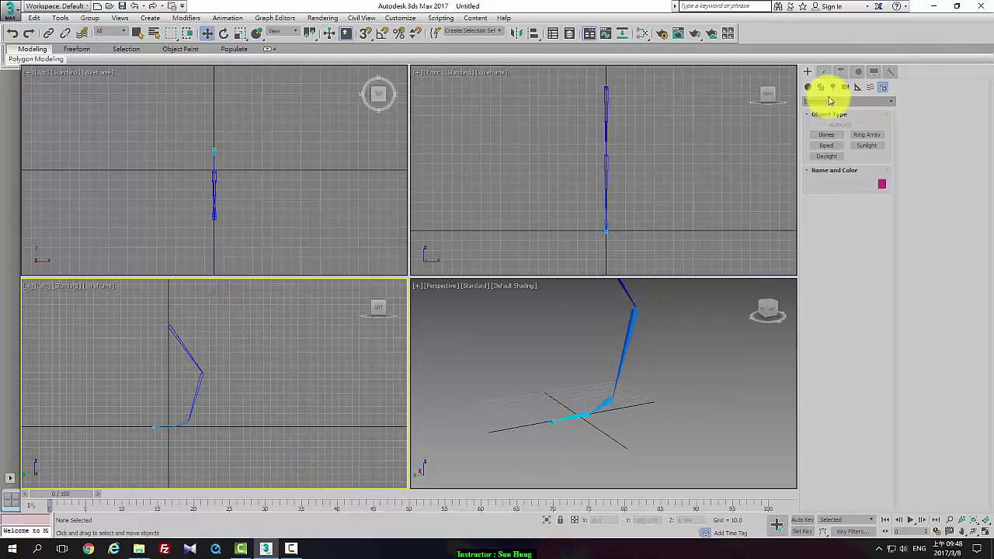
Show the Snaps toolbar and dock it at the end of the main toolbar
{"action": "right_click", "coordinate": [756, 33]}
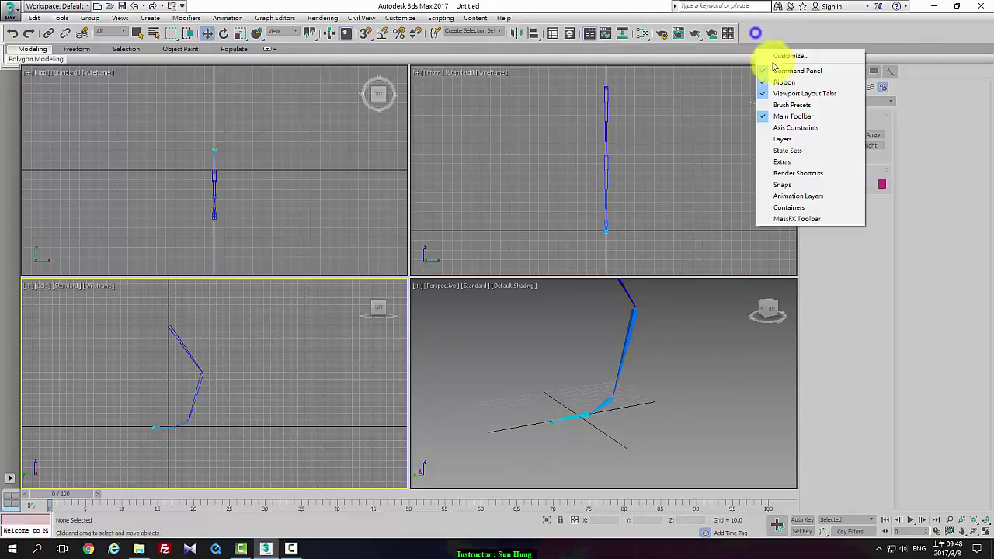
{"action": "left_click", "coordinate": [784, 185]}
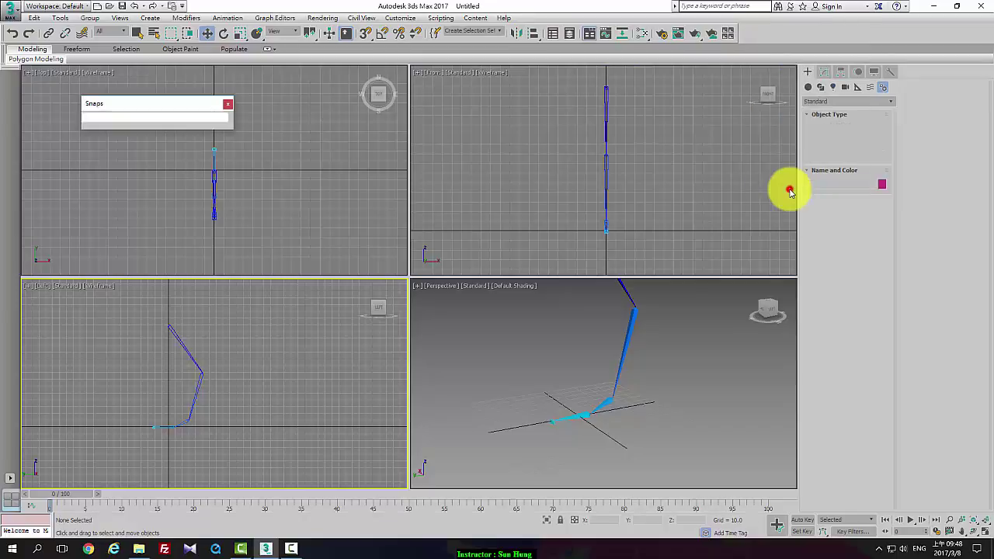
{"action": "left_click_drag", "start_coordinate": [188, 100], "coordinate": [853, 33]}
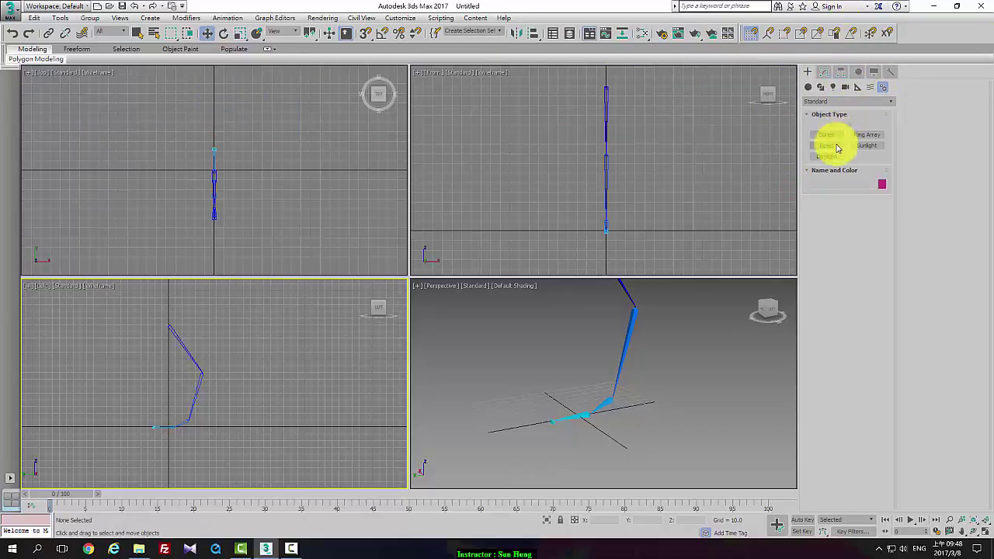
Start the Dummy helper tool with 3D snapping turned on and set to pivots instead of grid points
{"action": "left_click", "coordinate": [859, 88]}
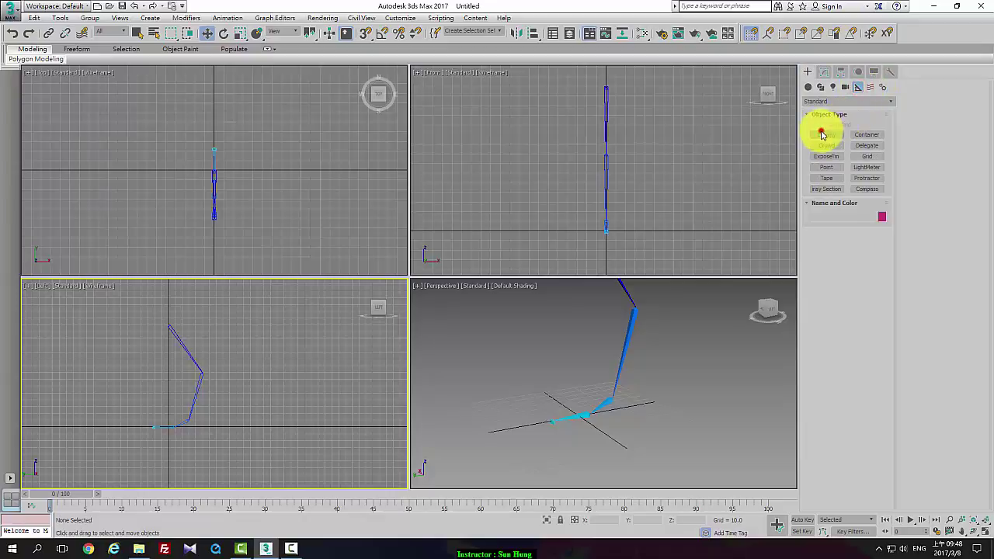
{"action": "left_click", "coordinate": [824, 134]}
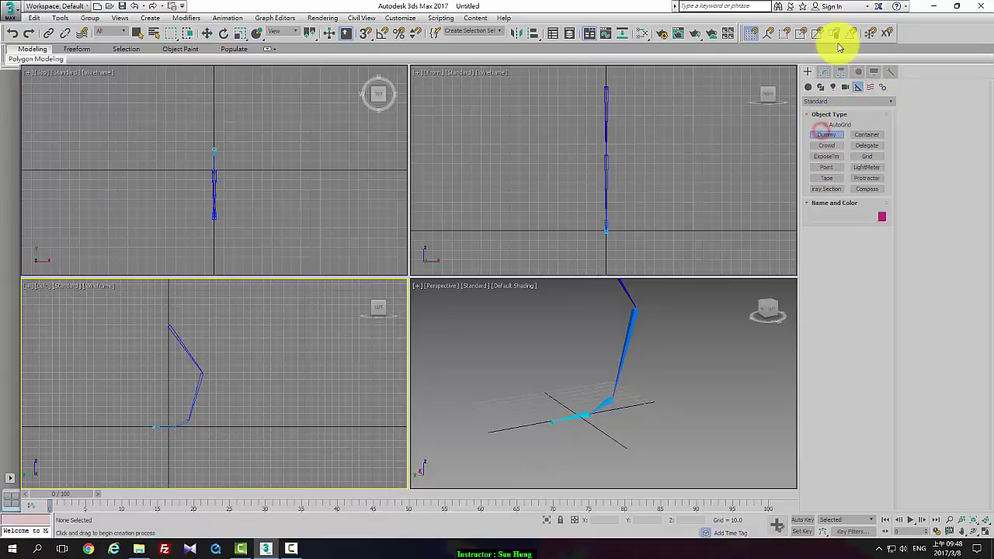
{"action": "left_click", "coordinate": [770, 36]}
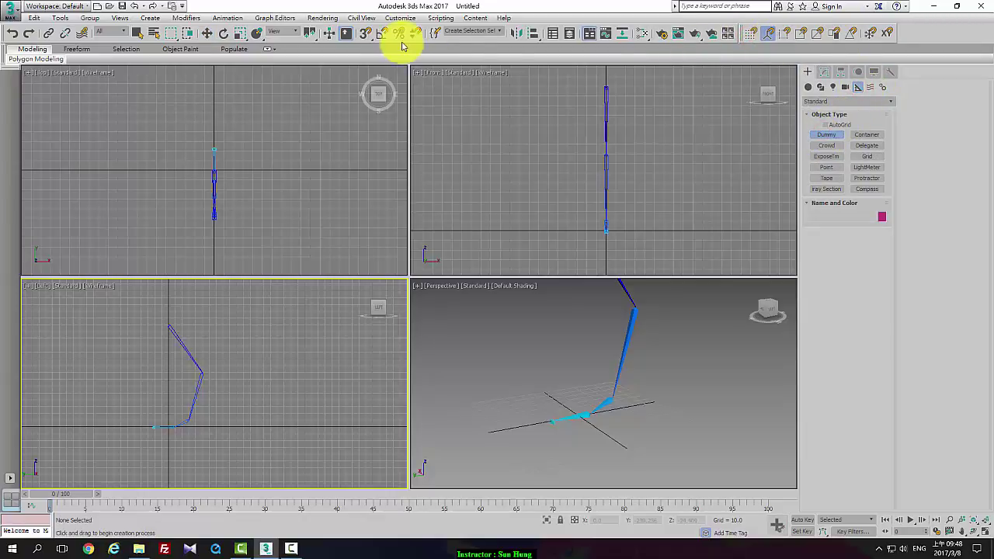
{"action": "left_click", "coordinate": [366, 35]}
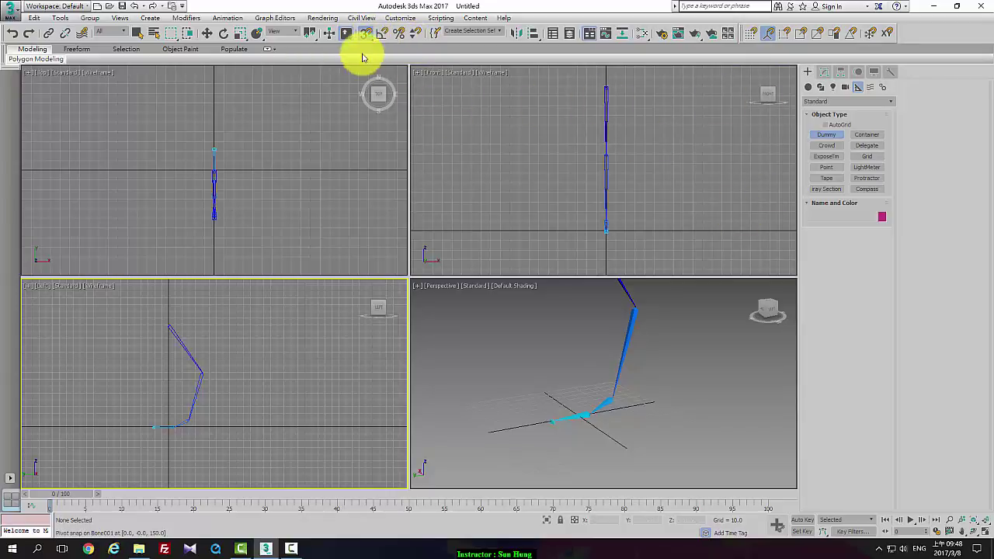
Create a dummy helper around the ankle in the Perspective view, snapped to the foot bone's pivot at X 0, Y -30, Z 10
{"action": "middle_click_drag", "start_coordinate": [603, 430], "coordinate": [644, 402]}
{"action": "key", "text": "alt+w"}
{"action": "scroll", "coordinate": [497, 393], "scroll_direction": "up", "scroll_amount": 4}
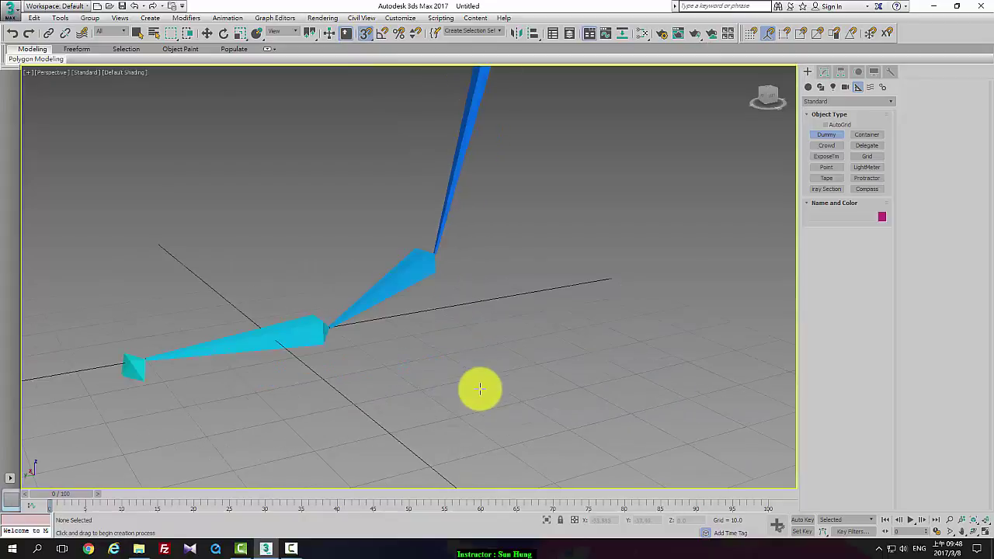
{"action": "middle_click_drag", "start_coordinate": [434, 361], "coordinate": [473, 386]}
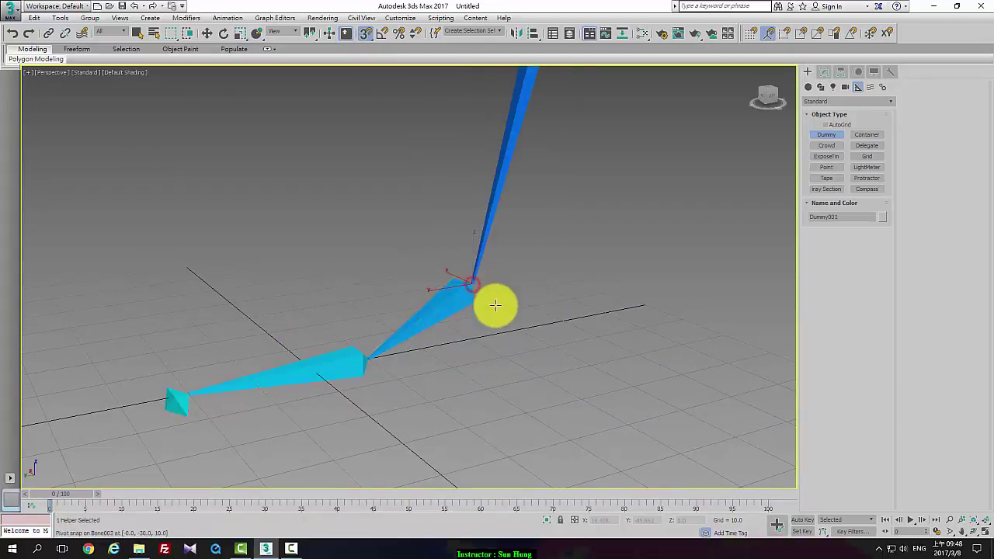
{"action": "left_click_drag", "start_coordinate": [492, 303], "coordinate": [513, 318]}
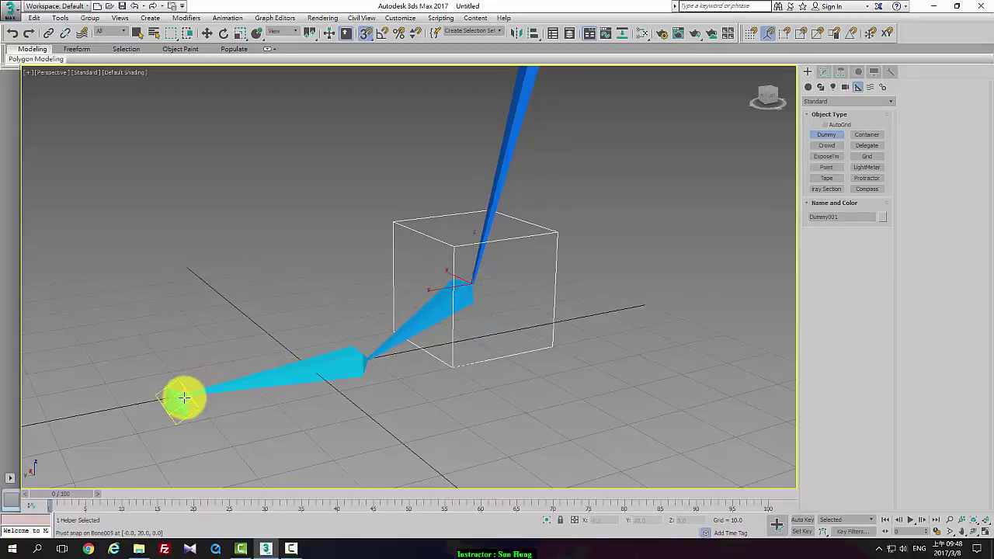
Create a second dummy helper at the toe tip, snapped to the end bone's pivot at X 0, Y 20, Z 0, and finish dummy creation
{"action": "left_click_drag", "start_coordinate": [185, 395], "coordinate": [231, 437]}
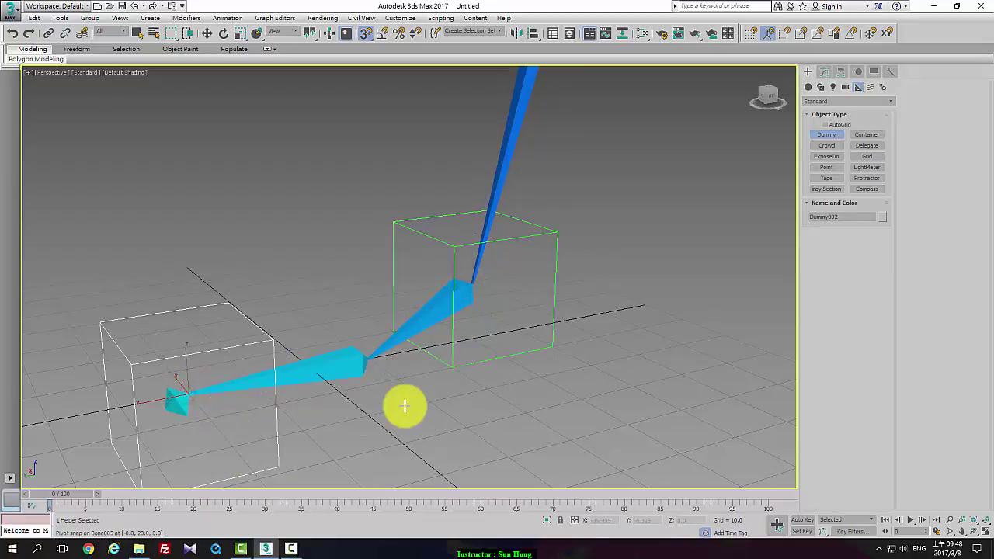
{"action": "middle_click_drag", "start_coordinate": [401, 404], "coordinate": [430, 386]}
{"action": "scroll", "coordinate": [430, 385], "scroll_direction": "down", "scroll_amount": 3}
{"action": "middle_click_drag", "start_coordinate": [508, 381], "coordinate": [563, 388], "text": "alt"}
{"action": "key", "text": "alt+w"}
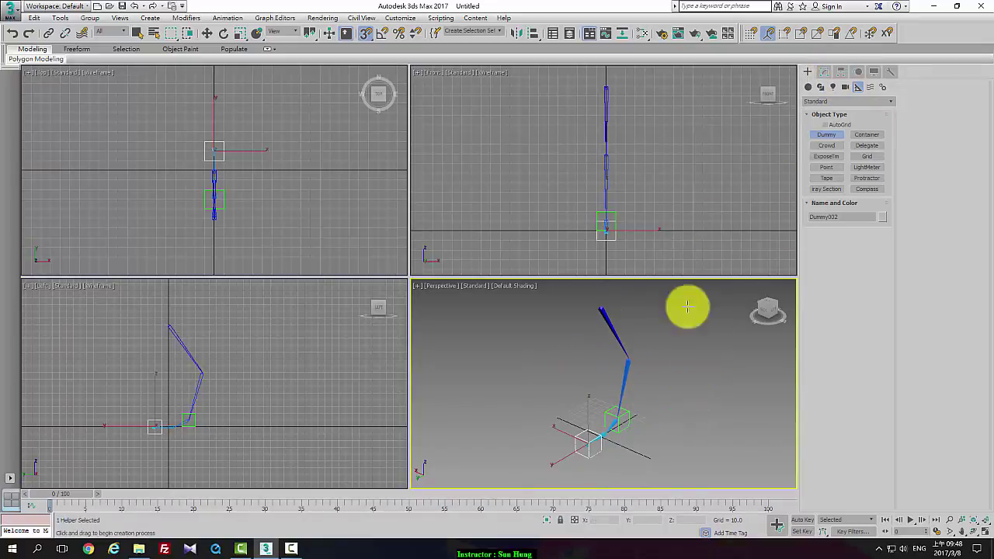
{"action": "key", "text": "alt+w"}
{"action": "middle_click_drag", "start_coordinate": [641, 379], "coordinate": [634, 401]}
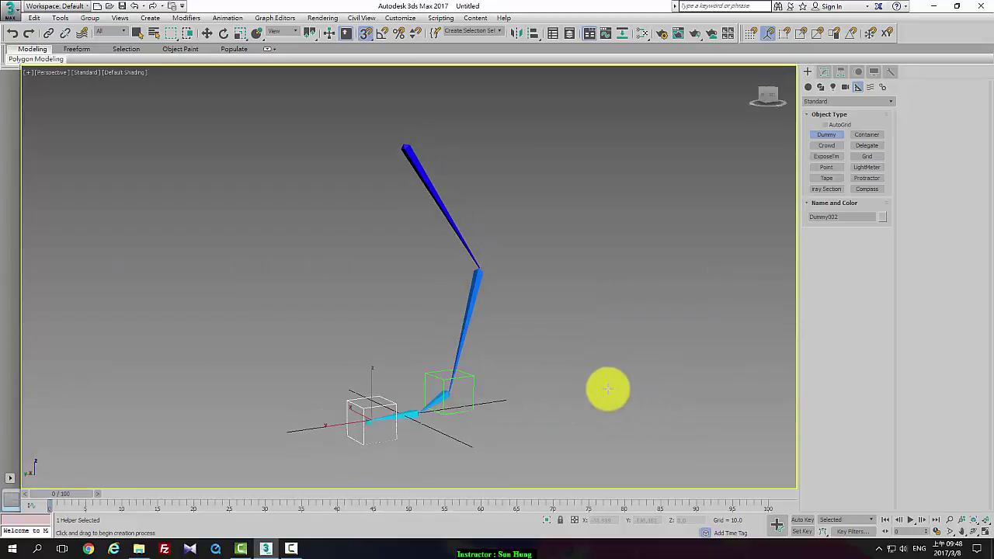
{"action": "right_click", "coordinate": [534, 378]}
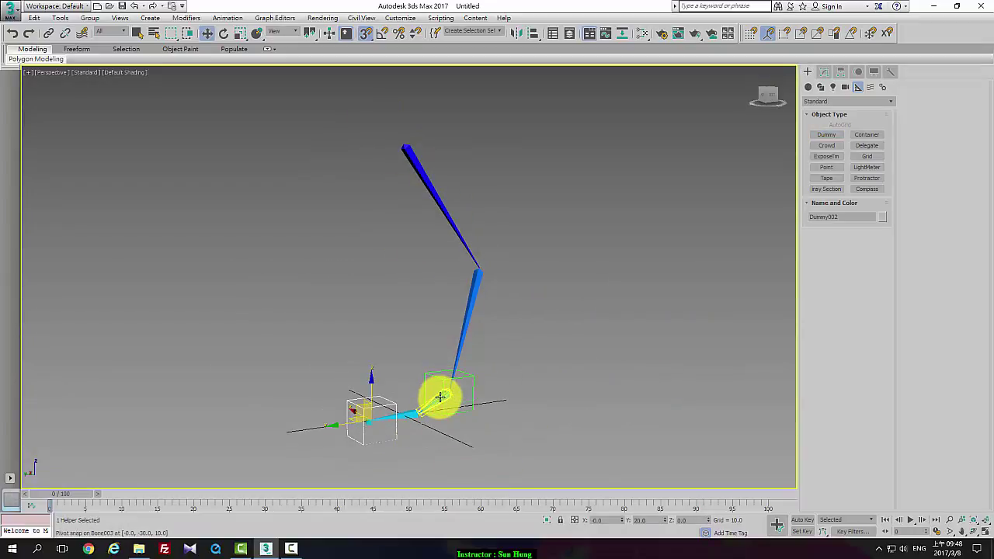
Select the foot bone at the ankle and apply an HI Solver IK chain from it up to the thigh bone
{"action": "middle_click_drag", "start_coordinate": [490, 291], "coordinate": [514, 280], "text": "alt"}
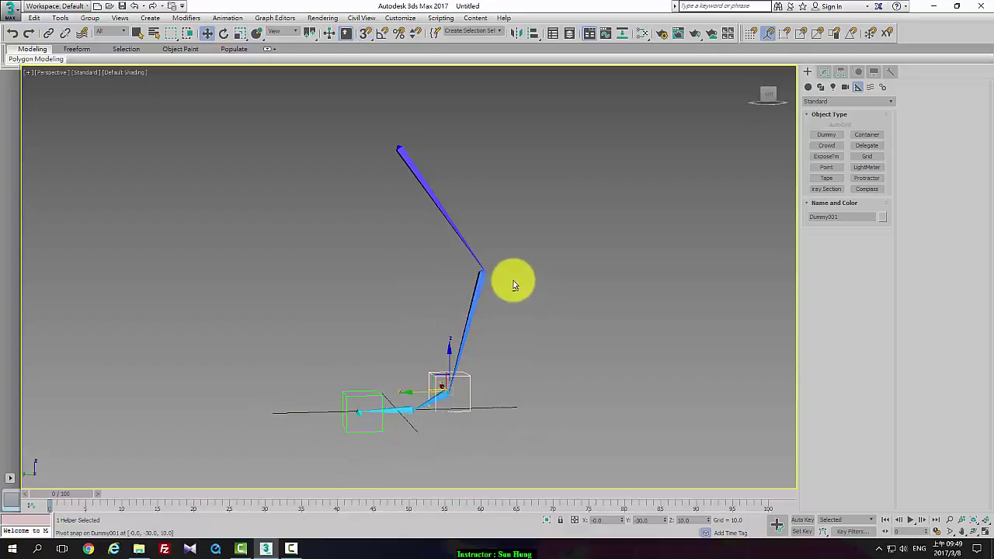
{"action": "left_click", "coordinate": [441, 396]}
{"action": "scroll", "coordinate": [503, 377], "scroll_direction": "up", "scroll_amount": 4}
{"action": "scroll", "coordinate": [474, 390], "scroll_direction": "down", "scroll_amount": 4}
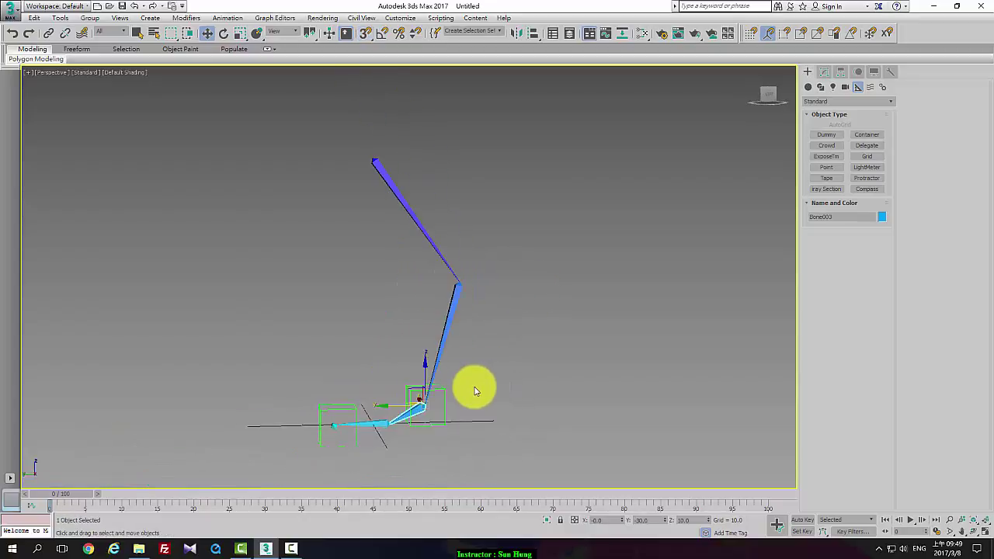
{"action": "middle_click_drag", "start_coordinate": [477, 377], "coordinate": [472, 398]}
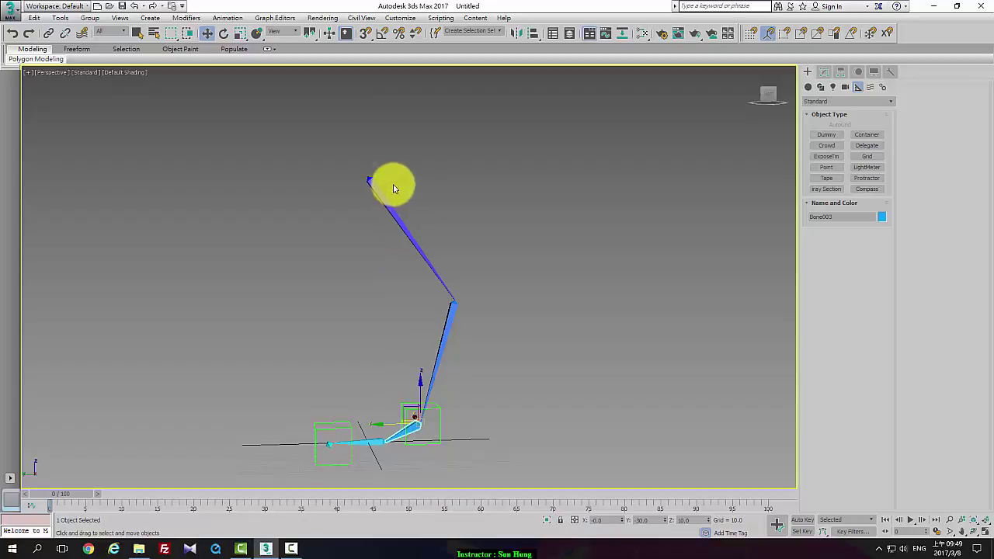
{"action": "left_click", "coordinate": [229, 18]}
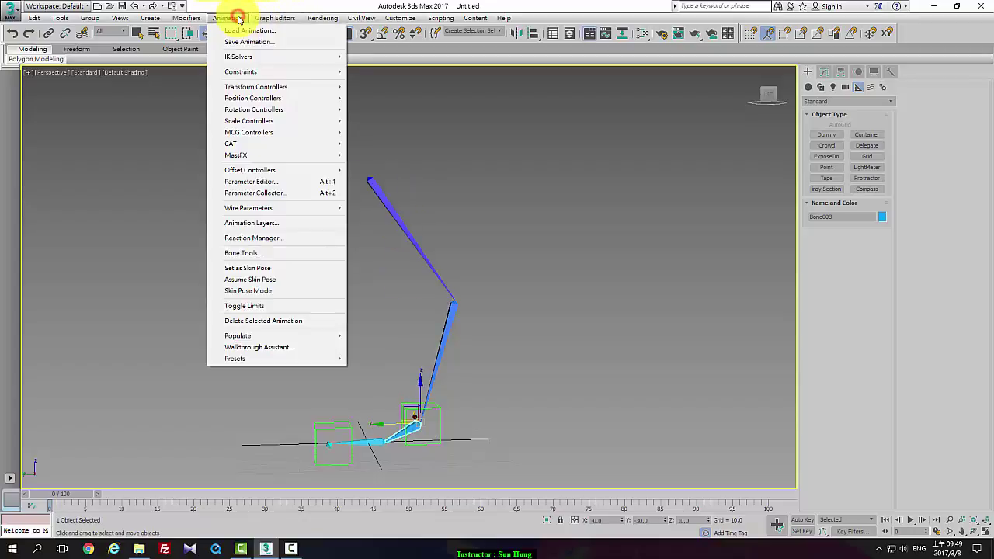
{"action": "left_click", "coordinate": [243, 54]}
{"action": "left_click", "coordinate": [375, 57]}
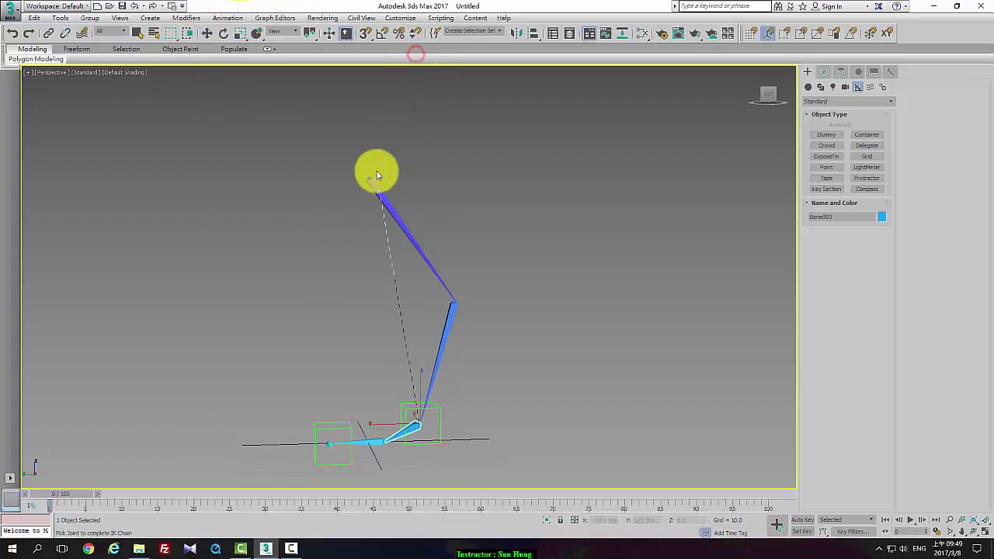
{"action": "left_click", "coordinate": [375, 180]}
Select the small end bone at the toe and apply an HI Solver IK chain from it to the foot bone at the ankle
{"action": "middle_click_drag", "start_coordinate": [482, 399], "coordinate": [514, 350]}
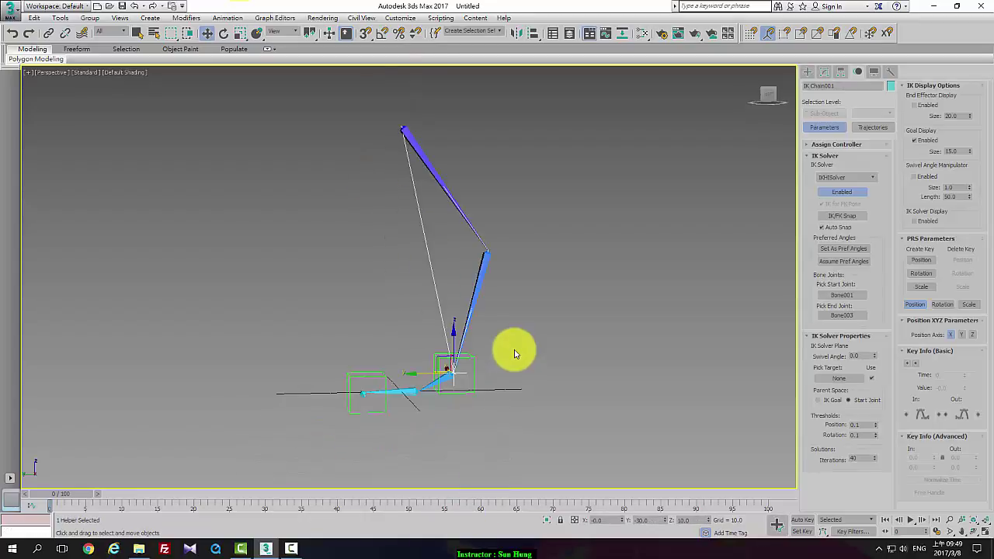
{"action": "scroll", "coordinate": [514, 349], "scroll_direction": "up", "scroll_amount": 4}
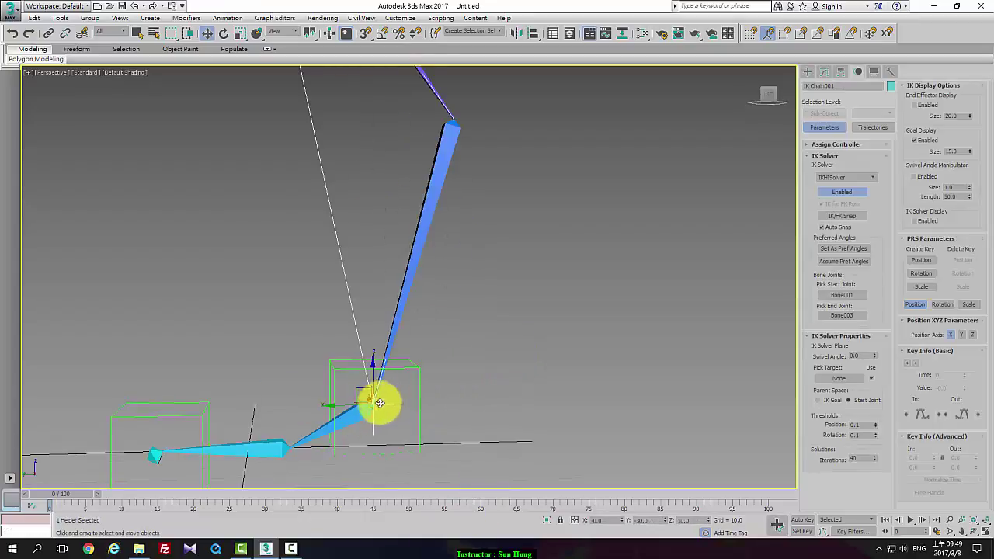
{"action": "middle_click_drag", "start_coordinate": [374, 408], "coordinate": [479, 394]}
{"action": "left_click", "coordinate": [289, 431]}
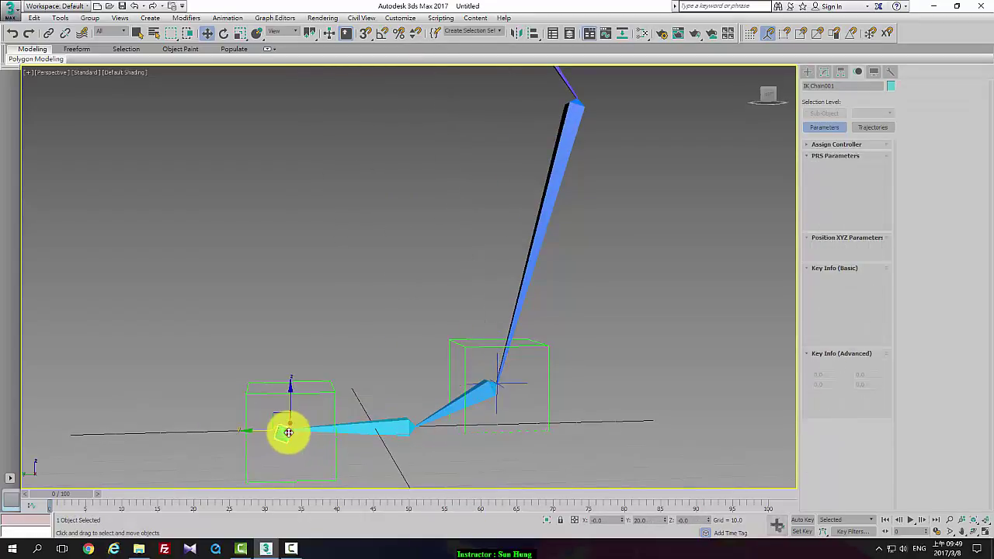
{"action": "left_click", "coordinate": [229, 19]}
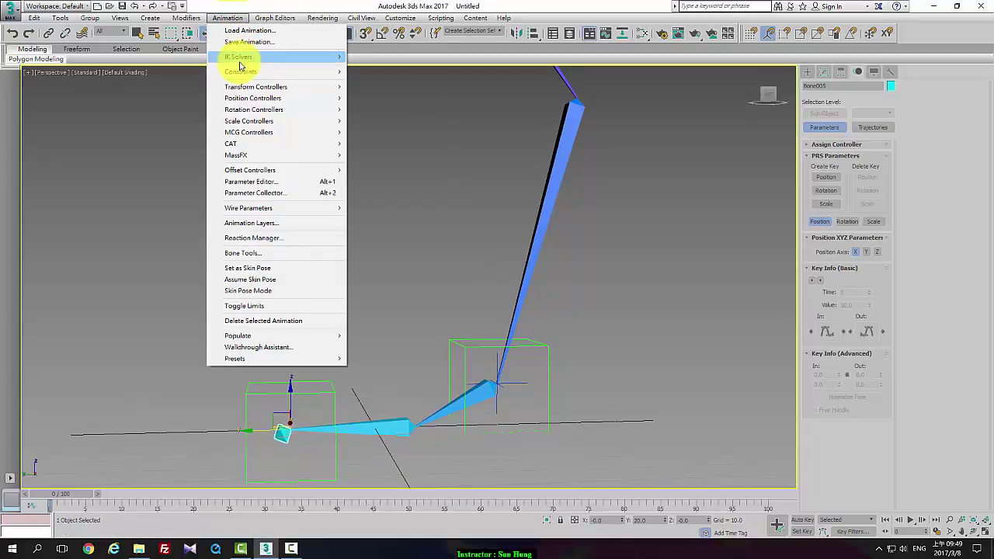
{"action": "mouse_move", "coordinate": [240, 62]}
{"action": "left_click", "coordinate": [405, 56]}
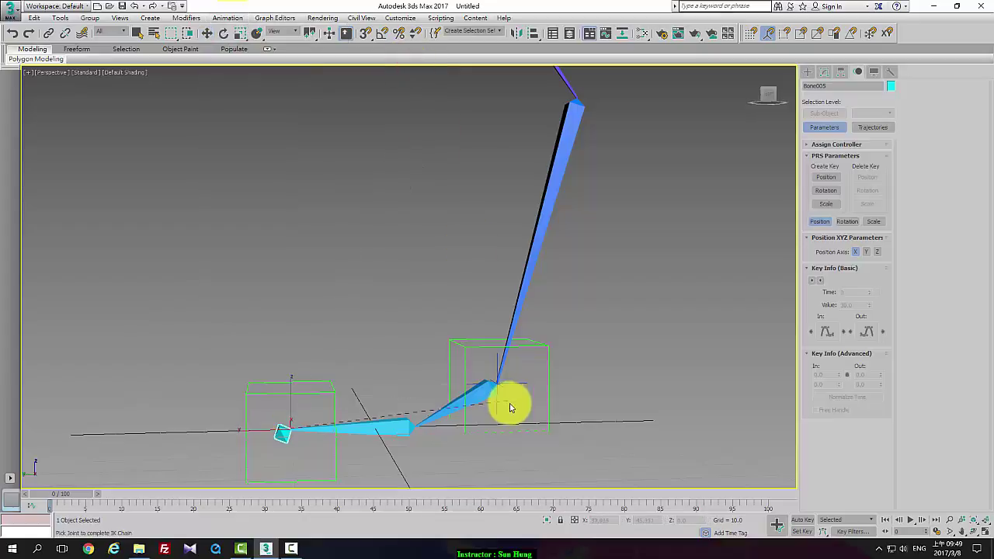
{"action": "left_click", "coordinate": [482, 393]}
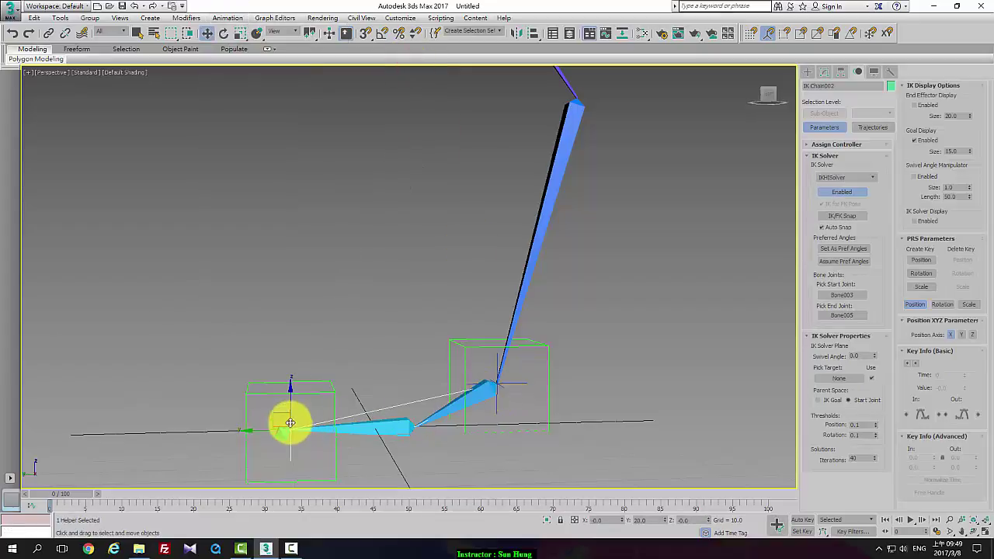
Select the ankle and toe IK goals in turn to examine which bones each chain spans
{"action": "left_click", "coordinate": [654, 418]}
{"action": "scroll", "coordinate": [605, 379], "scroll_direction": "down", "scroll_amount": 4}
{"action": "middle_click_drag", "start_coordinate": [607, 368], "coordinate": [562, 372]}
{"action": "left_click", "coordinate": [457, 381]}
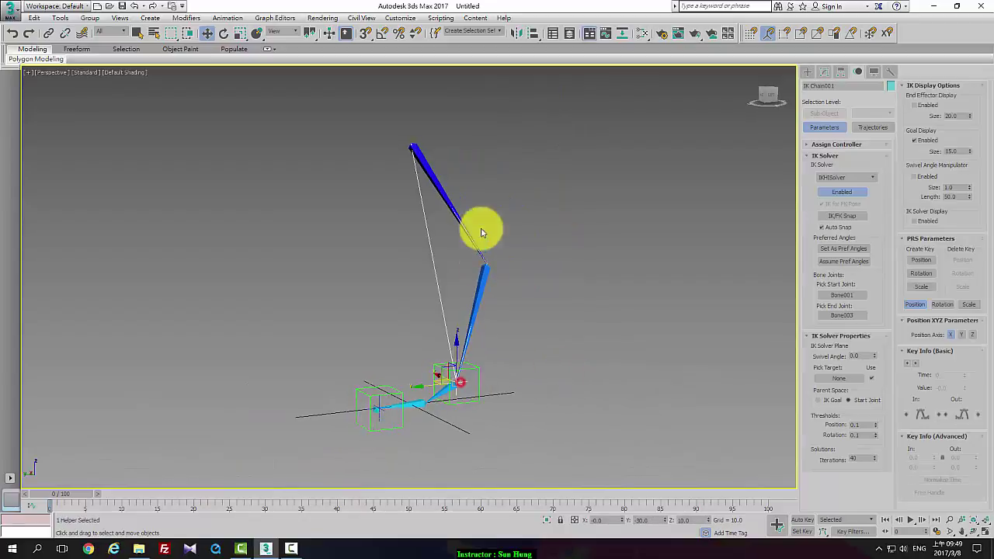
{"action": "left_click", "coordinate": [377, 415]}
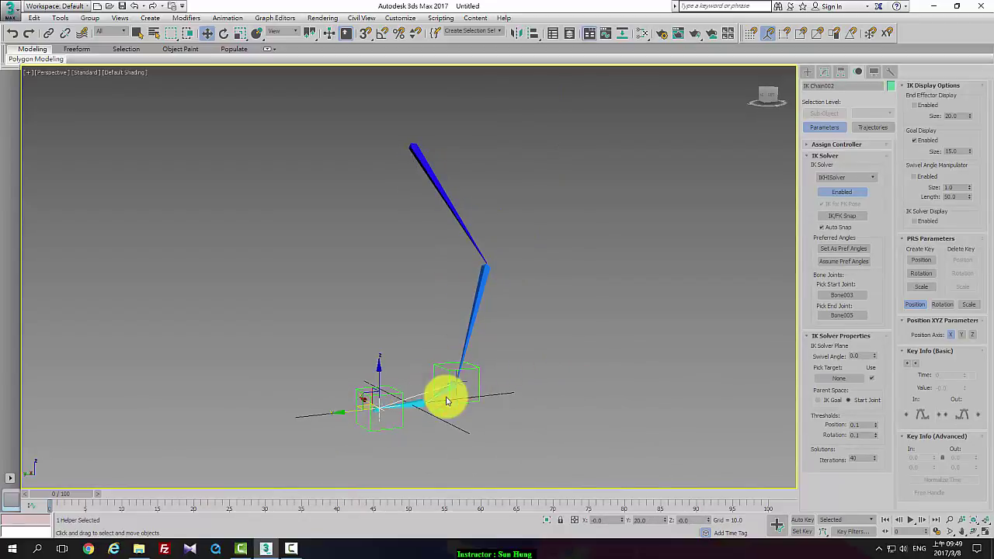
Move the ankle dummy away from the foot, and align it back to the ankle IK goal by pivot point on X, Y and Z
{"action": "left_click", "coordinate": [478, 368]}
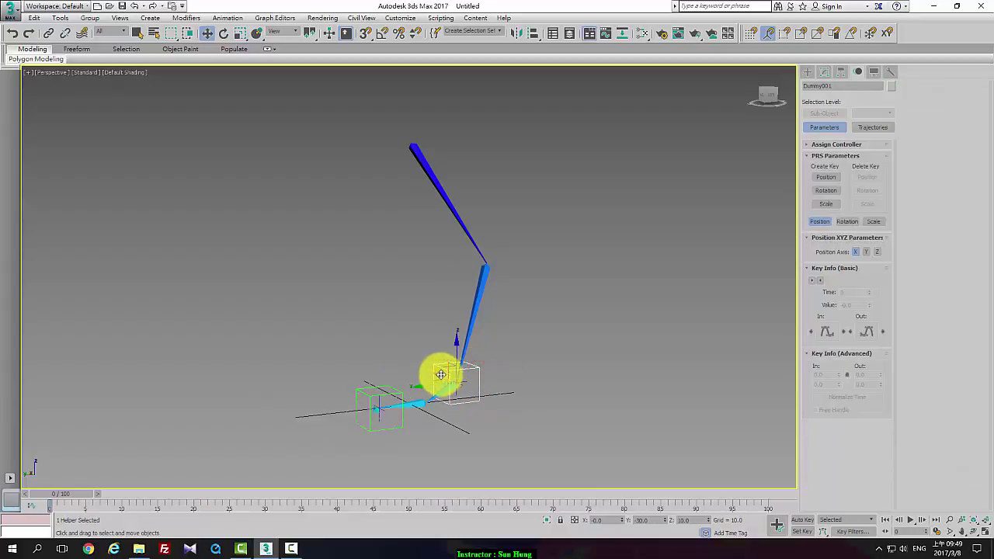
{"action": "left_click_drag", "start_coordinate": [437, 373], "coordinate": [498, 404]}
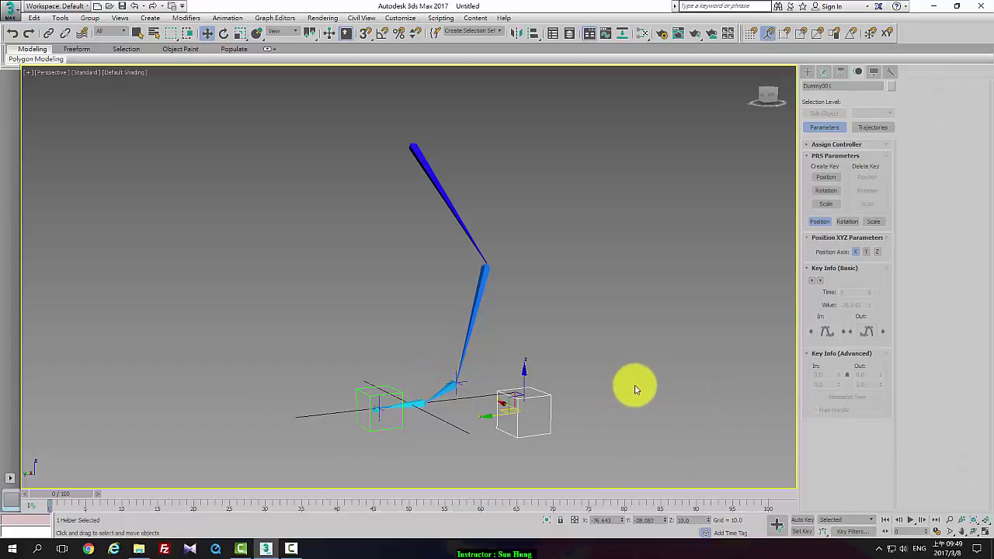
{"action": "key", "text": "alt+a"}
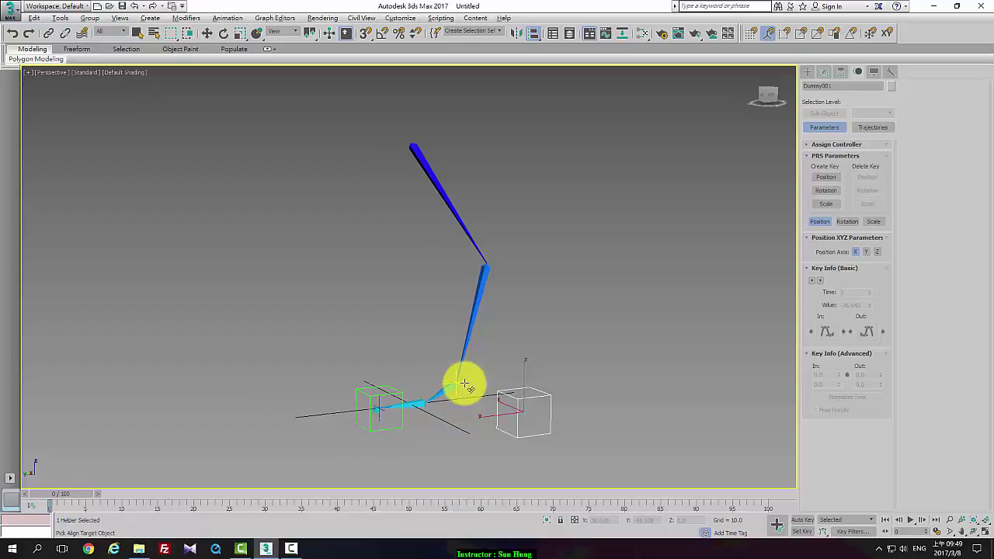
{"action": "left_click", "coordinate": [464, 383]}
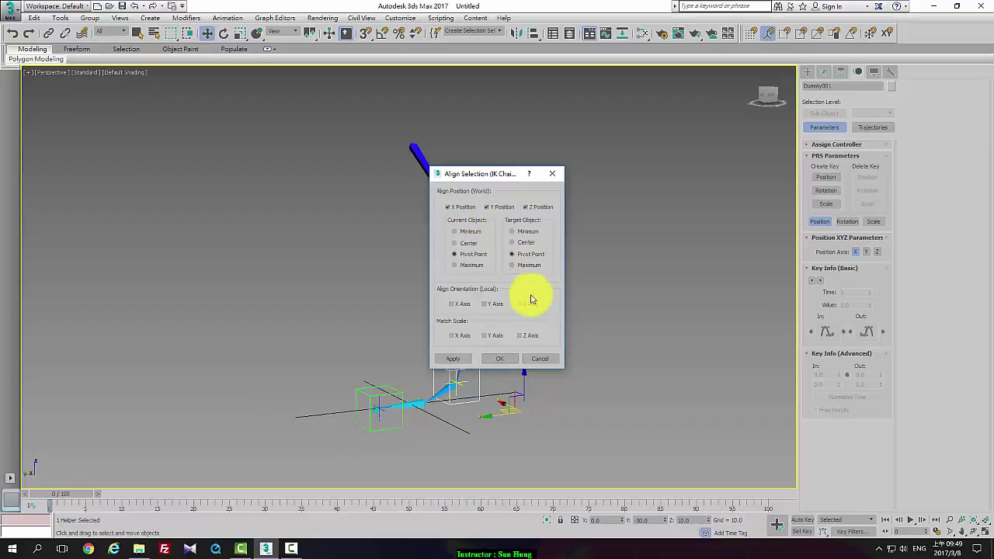
{"action": "left_click", "coordinate": [489, 358]}
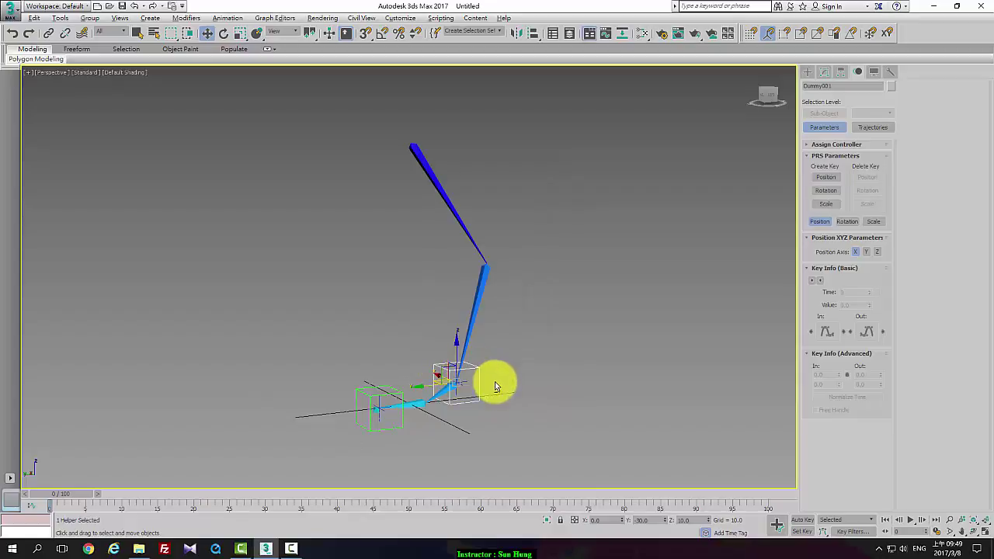
Clear the selection and reselect the dummy helper at the ankle
{"action": "mouse_move", "coordinate": [494, 381]}
{"action": "middle_mouse_down", "text": "alt"}
{"action": "mouse_move", "coordinate": [510, 387]}
{"action": "mouse_move", "coordinate": [505, 397]}
{"action": "middle_mouse_up", "text": "alt"}
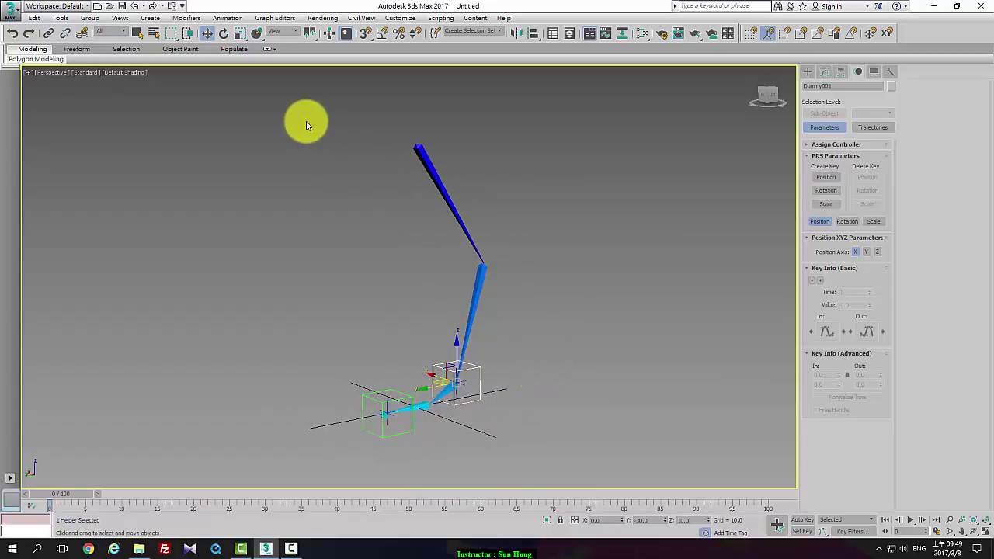
{"action": "left_click_drag", "start_coordinate": [322, 119], "coordinate": [325, 253]}
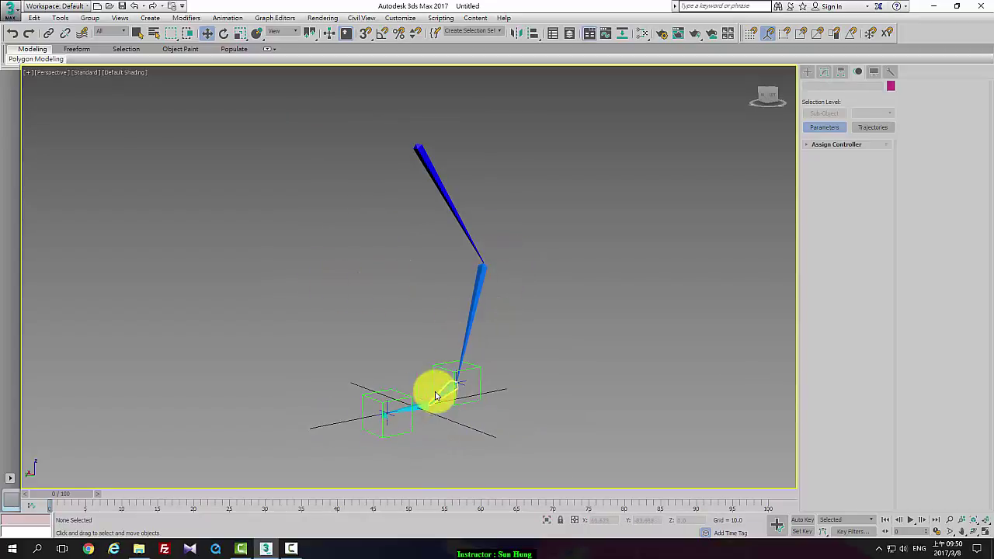
{"action": "left_click", "coordinate": [470, 405]}
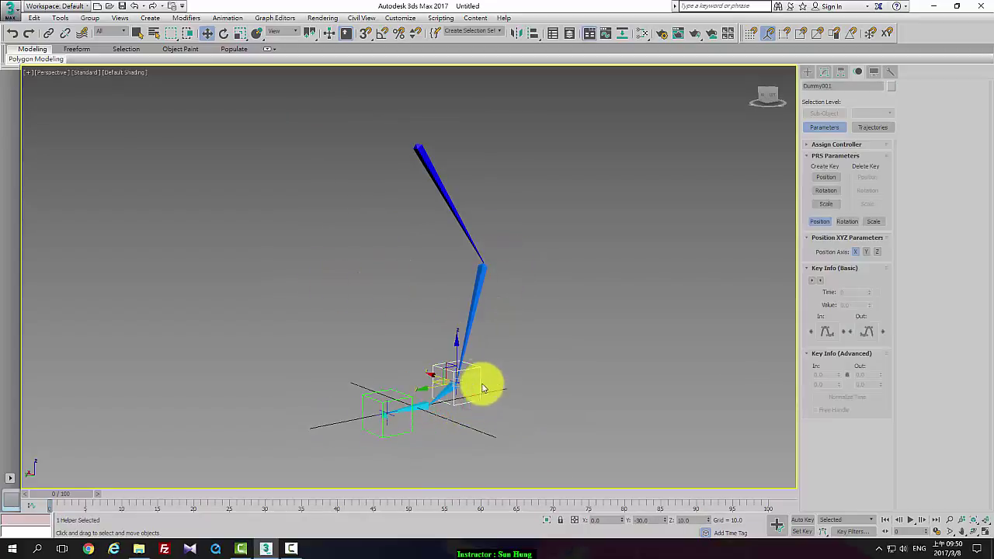